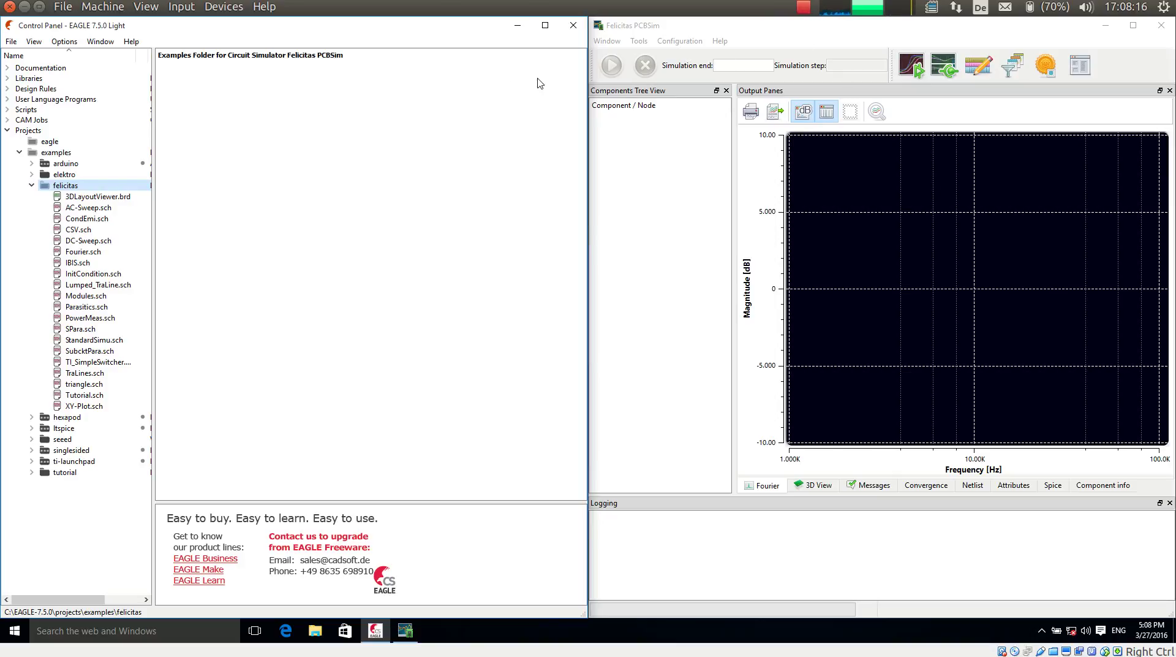
Bring the PCBSim window forward and select the felicitas examples folder in the Control Panel.
{"action": "left_click", "coordinate": [724, 31]}
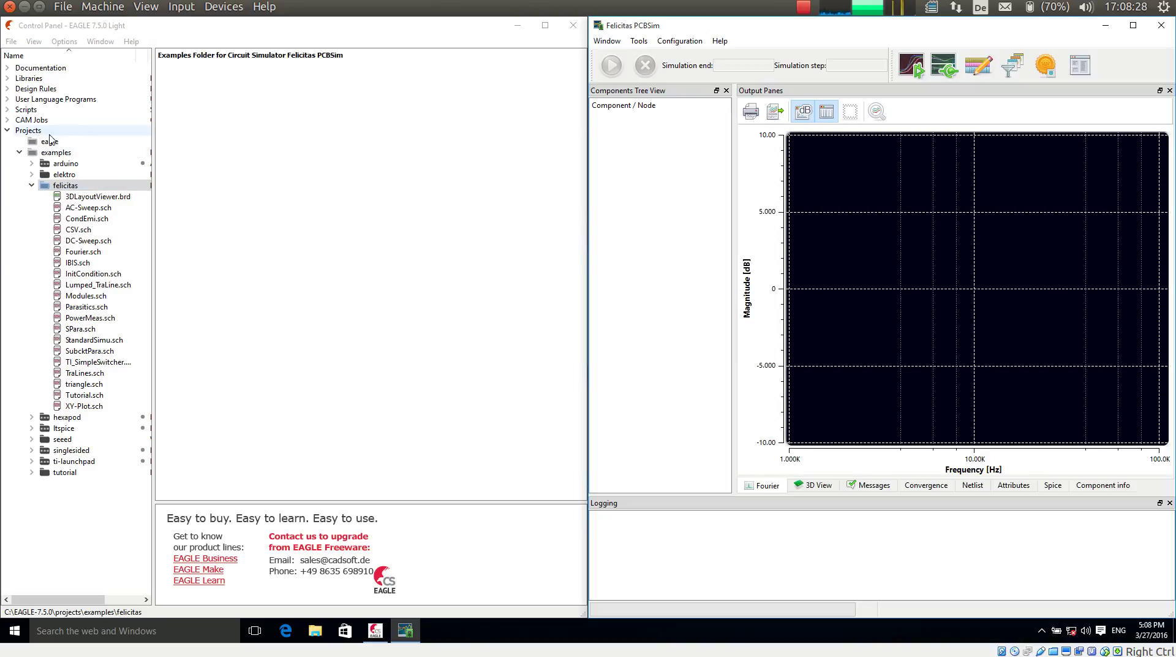
{"action": "left_click", "coordinate": [65, 185]}
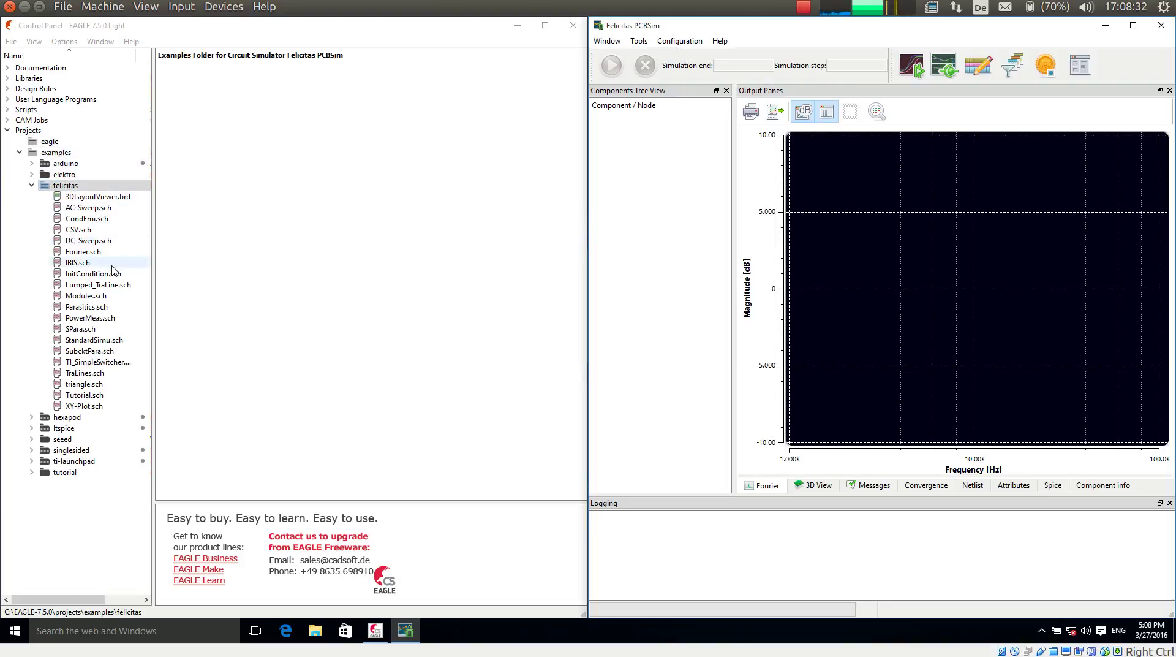
Open Tutorial.sch, tile it left beside PCBSim, and zoom into the multivibrator.
{"action": "left_click", "coordinate": [86, 395]}
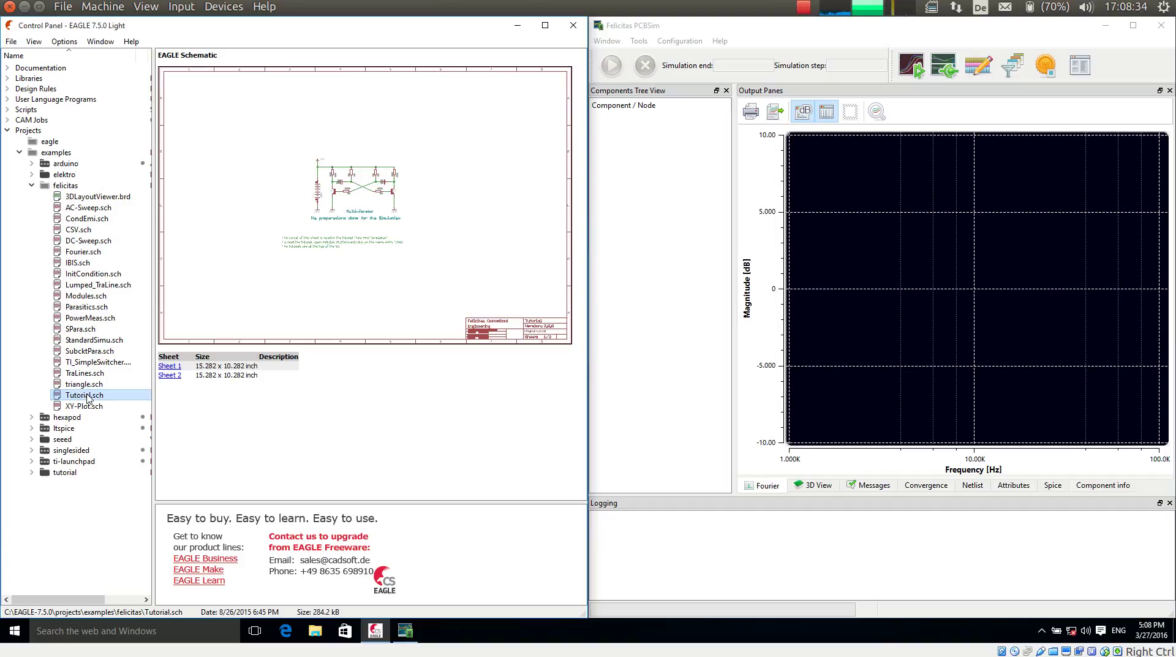
{"action": "double_click", "coordinate": [87, 397]}
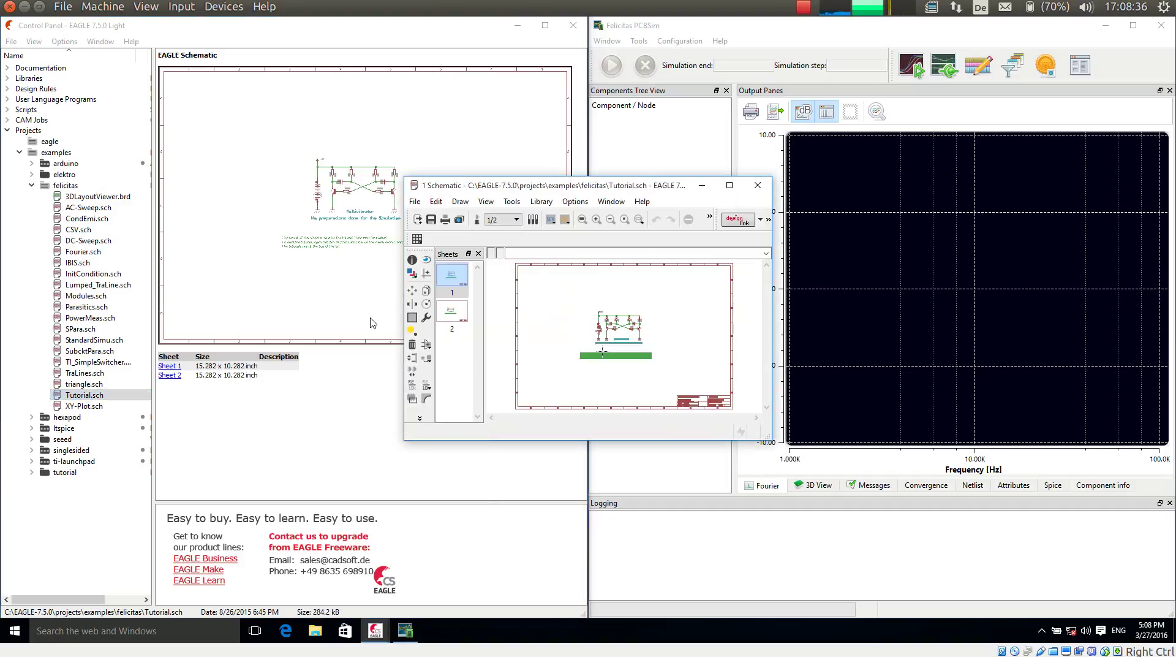
{"action": "key", "text": "super+Left"}
{"action": "left_click", "coordinate": [517, 212]}
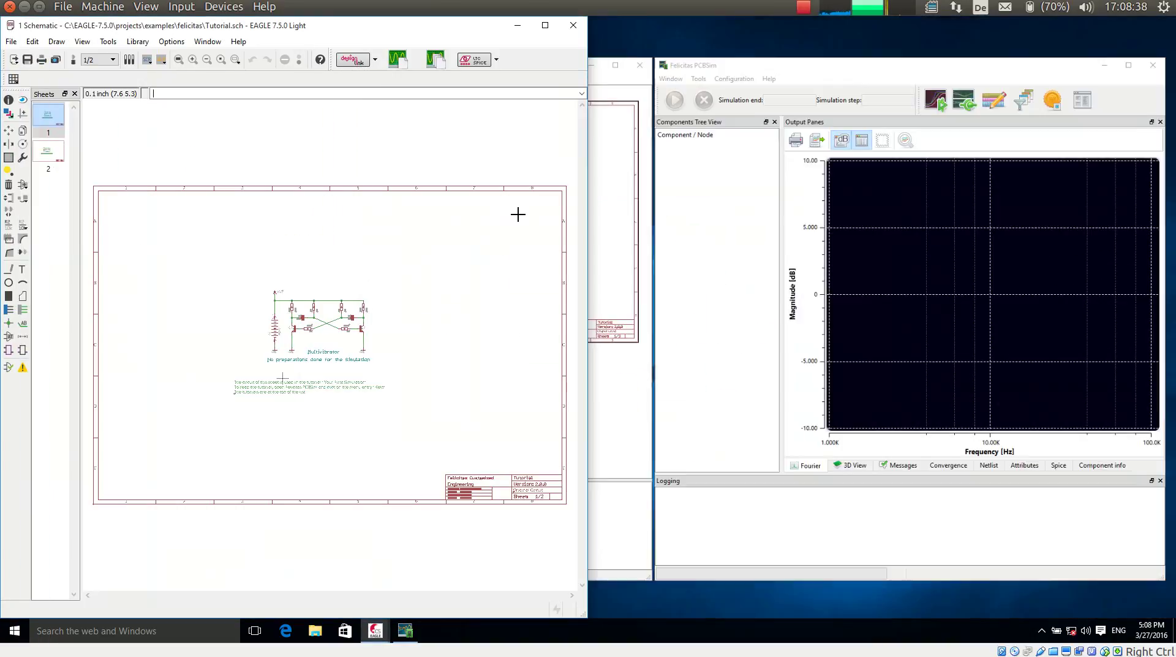
{"action": "scroll", "coordinate": [317, 339], "scroll_direction": "up", "scroll_amount": 2}
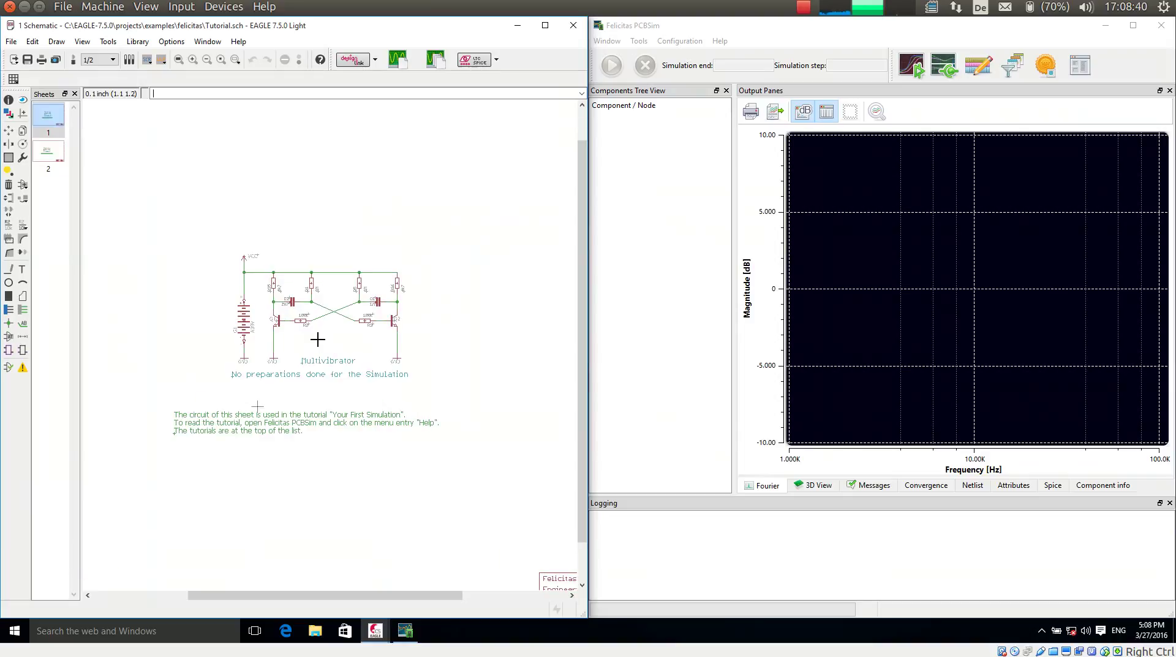
{"action": "scroll", "coordinate": [305, 312], "scroll_direction": "up", "scroll_amount": 2}
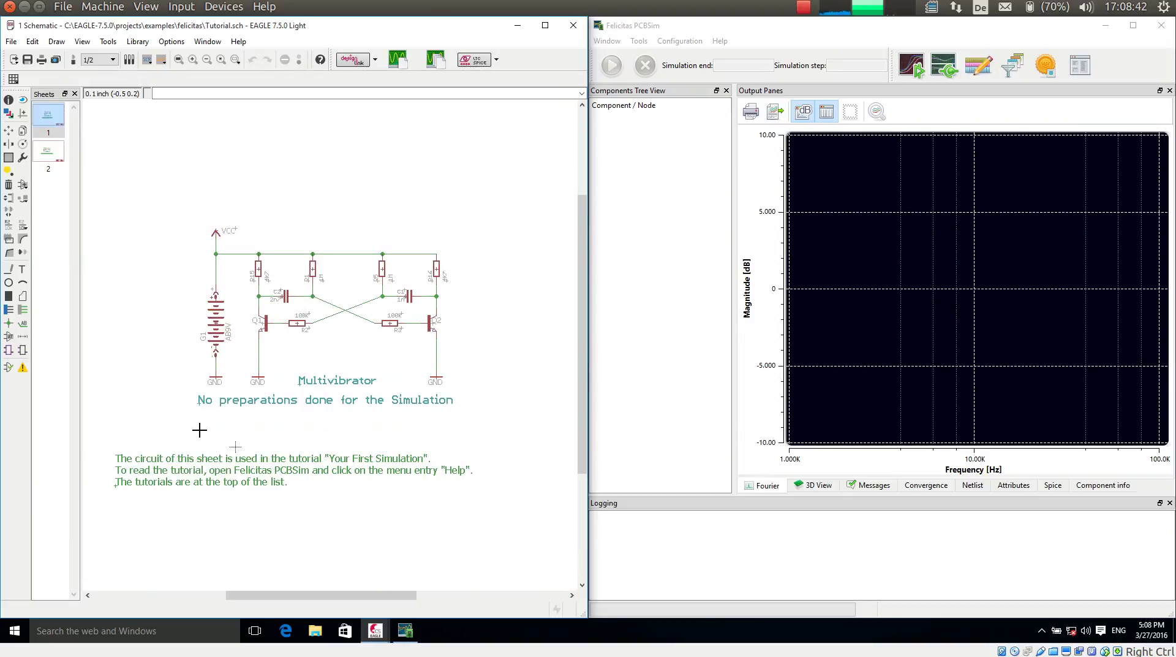
{"action": "scroll", "coordinate": [197, 427], "scroll_direction": "up", "scroll_amount": 1}
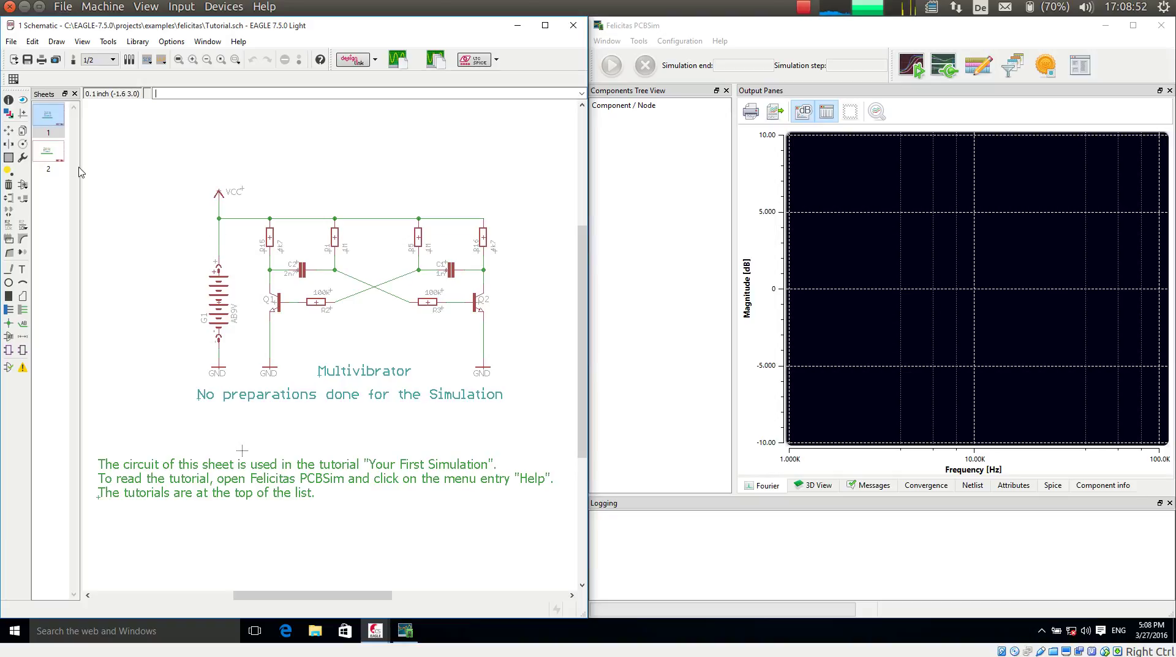
{"action": "left_click", "coordinate": [49, 152]}
{"action": "scroll", "coordinate": [281, 376], "scroll_direction": "up", "scroll_amount": 3}
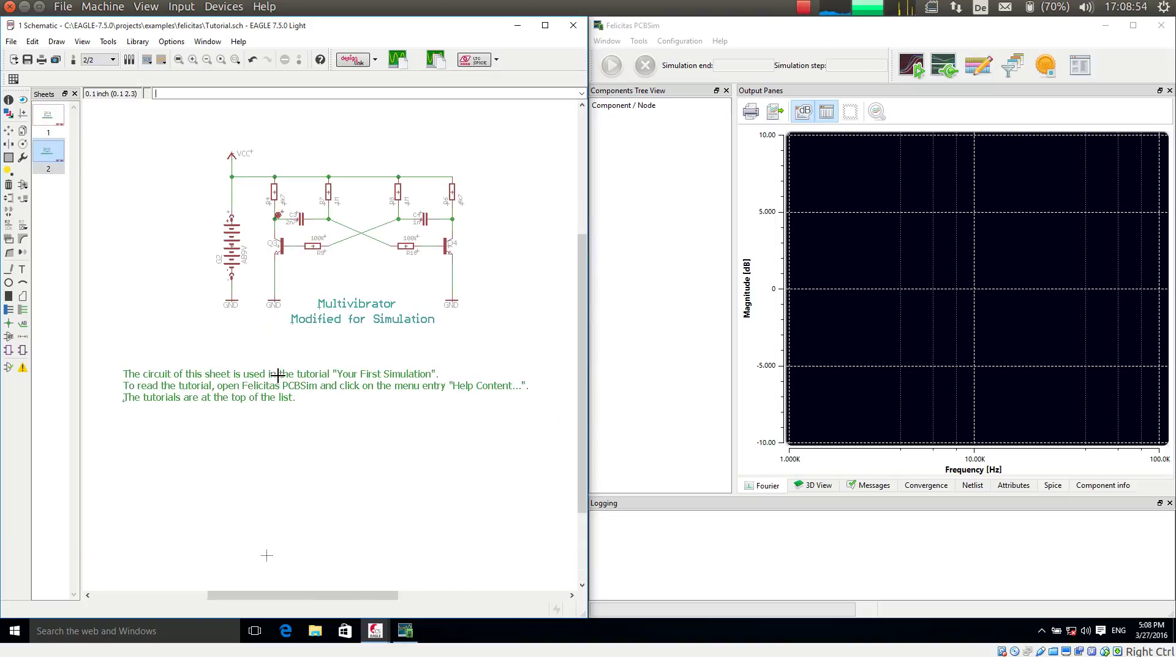
{"action": "scroll", "coordinate": [189, 159], "scroll_direction": "up", "scroll_amount": 1}
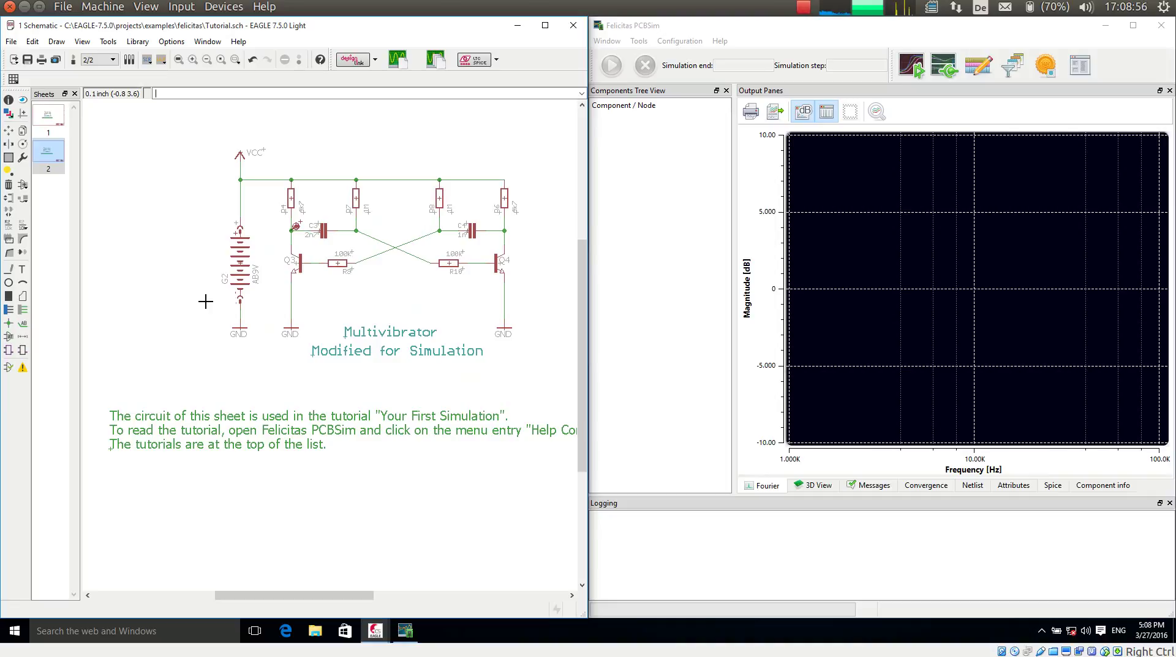
{"action": "left_click", "coordinate": [49, 120]}
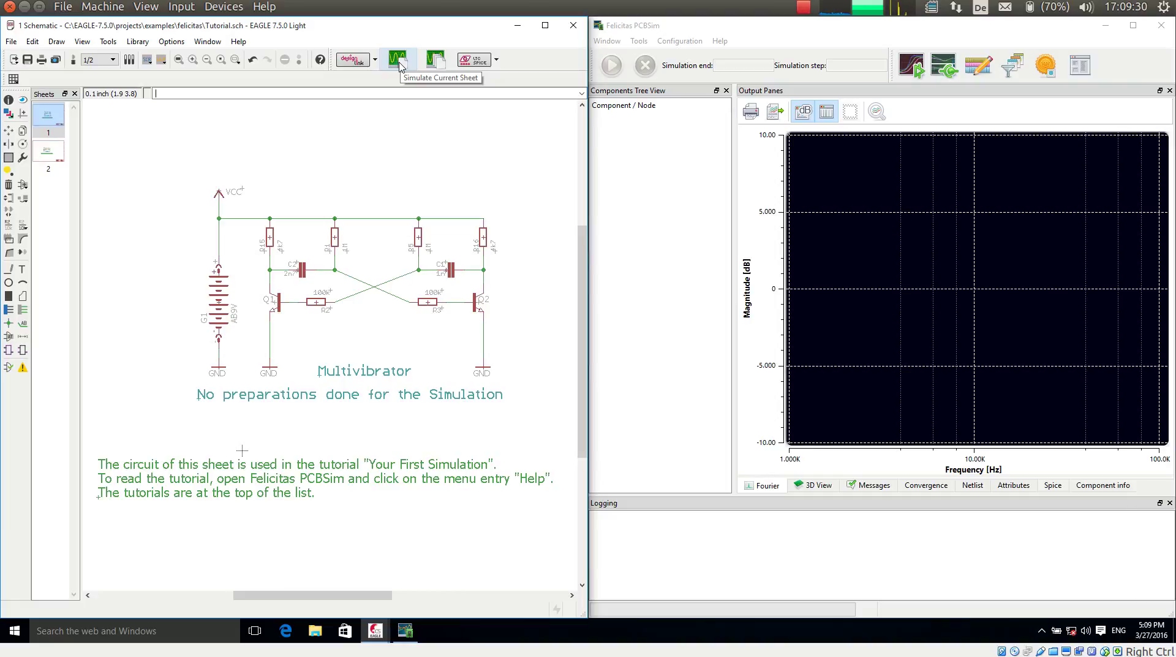
Send the current sheet to PCBSim with Simulate Current Sheet and view PCBSim.
{"action": "left_click", "coordinate": [399, 61]}
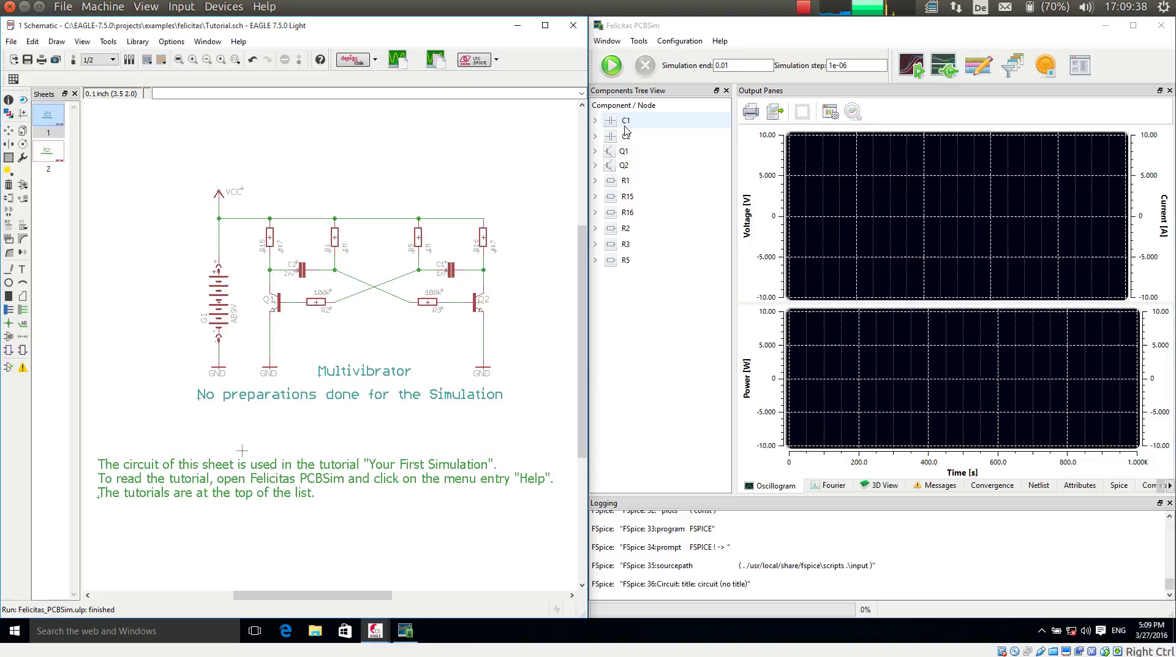
{"action": "left_click", "coordinate": [697, 28]}
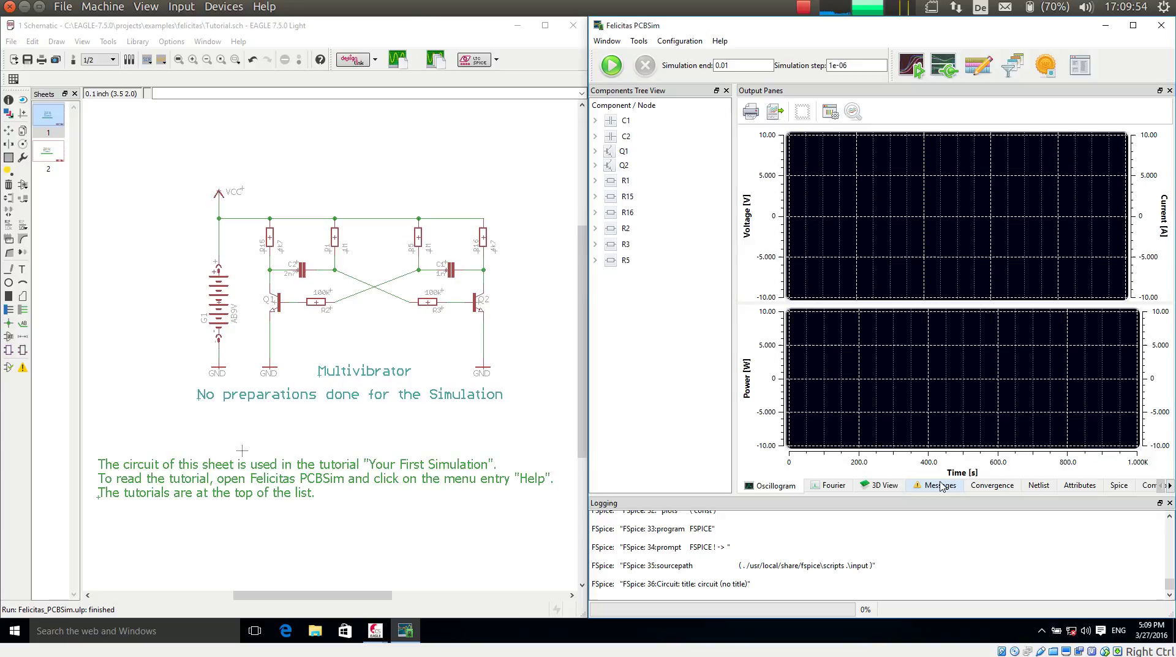
Expand the Creating FSpice Circuit and component G1 load messages.
{"action": "left_click", "coordinate": [940, 485]}
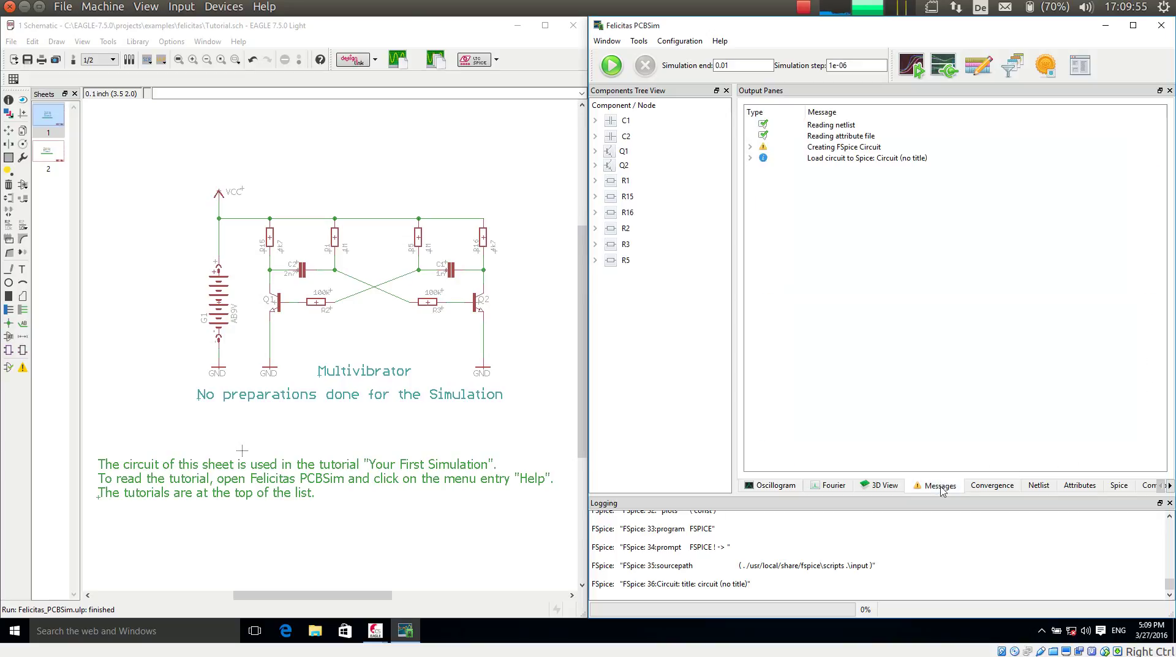
{"action": "left_click", "coordinate": [751, 148]}
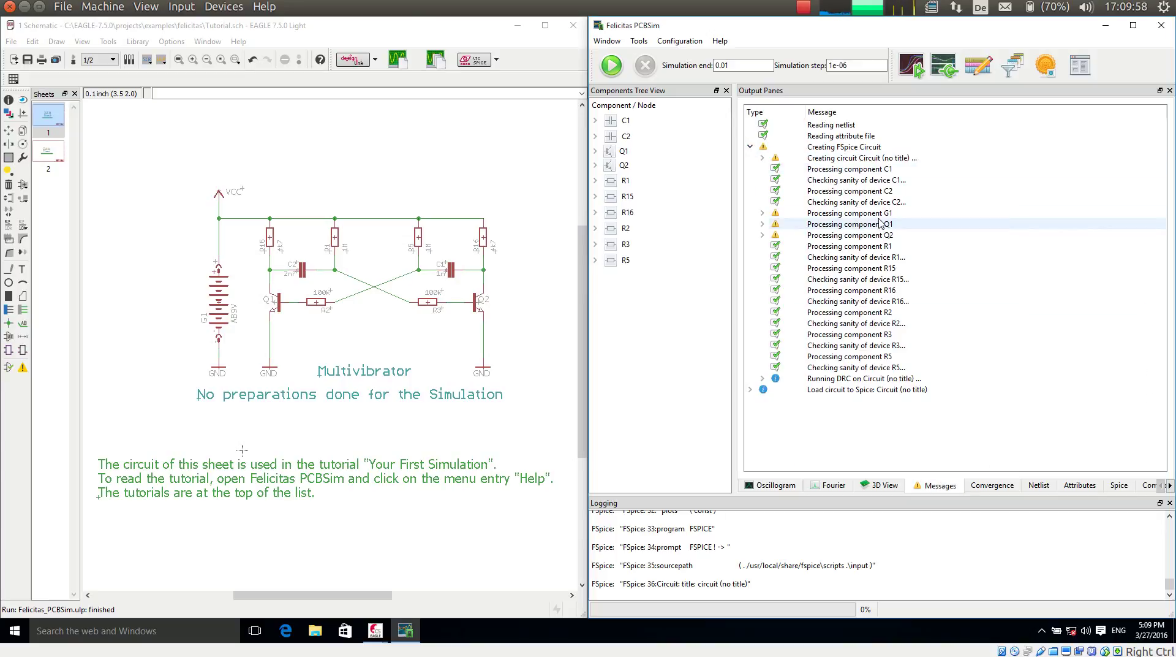
{"action": "left_click", "coordinate": [761, 214]}
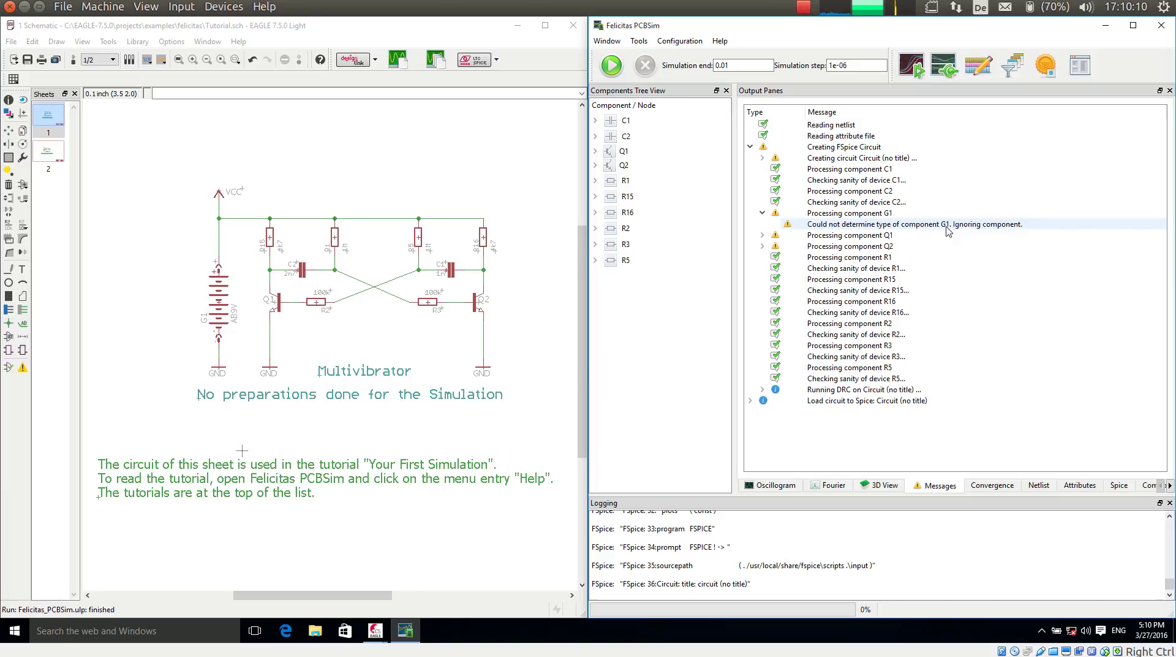
Zoom the EAGLE schematic onto battery G1.
{"action": "left_click", "coordinate": [378, 293]}
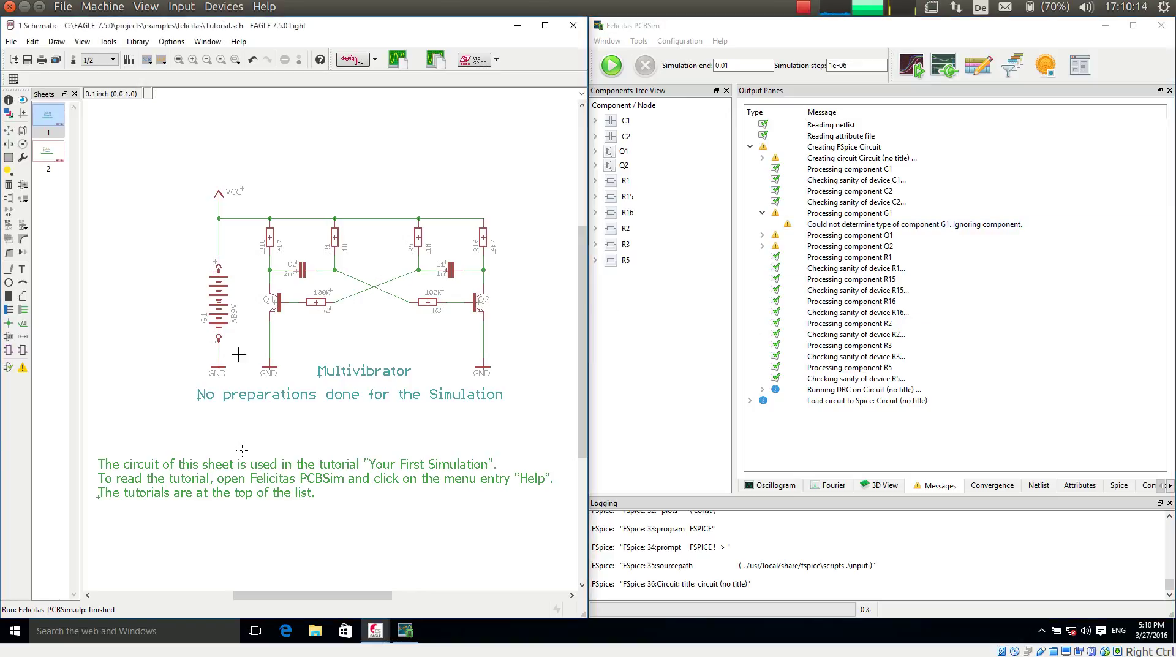
{"action": "scroll", "coordinate": [211, 321], "scroll_direction": "up", "scroll_amount": 1}
{"action": "scroll", "coordinate": [211, 322], "scroll_direction": "up", "scroll_amount": 2}
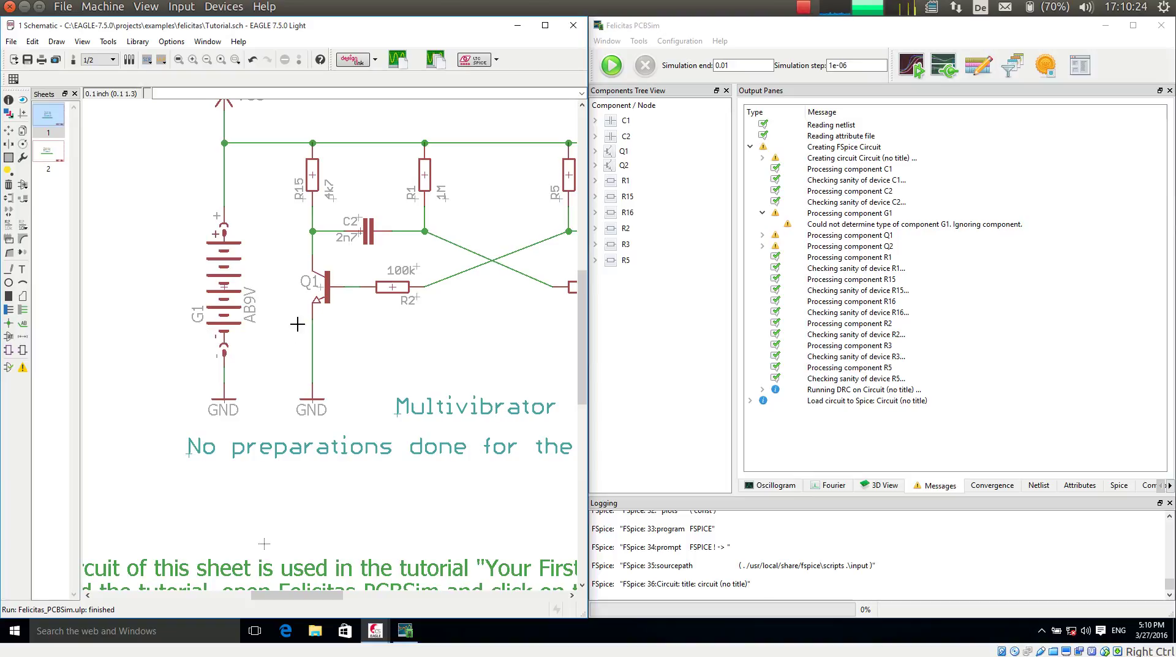
Open battery G1's PCBSim settings and its Change Type editor.
{"action": "right_click", "coordinate": [223, 274]}
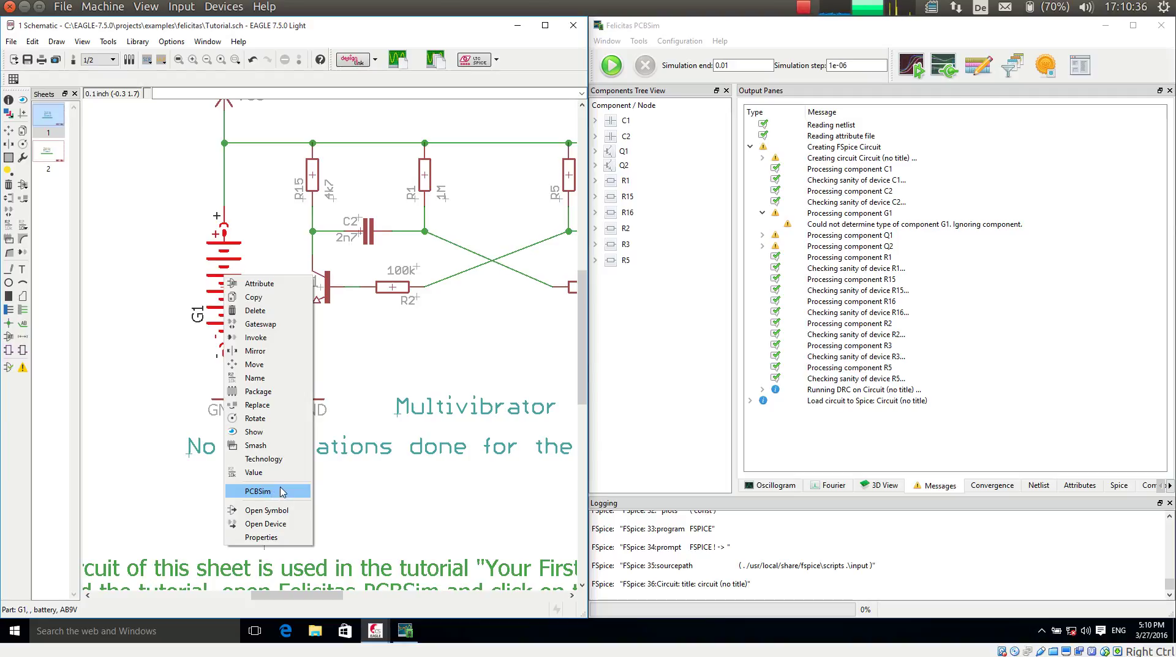
{"action": "left_click", "coordinate": [281, 492]}
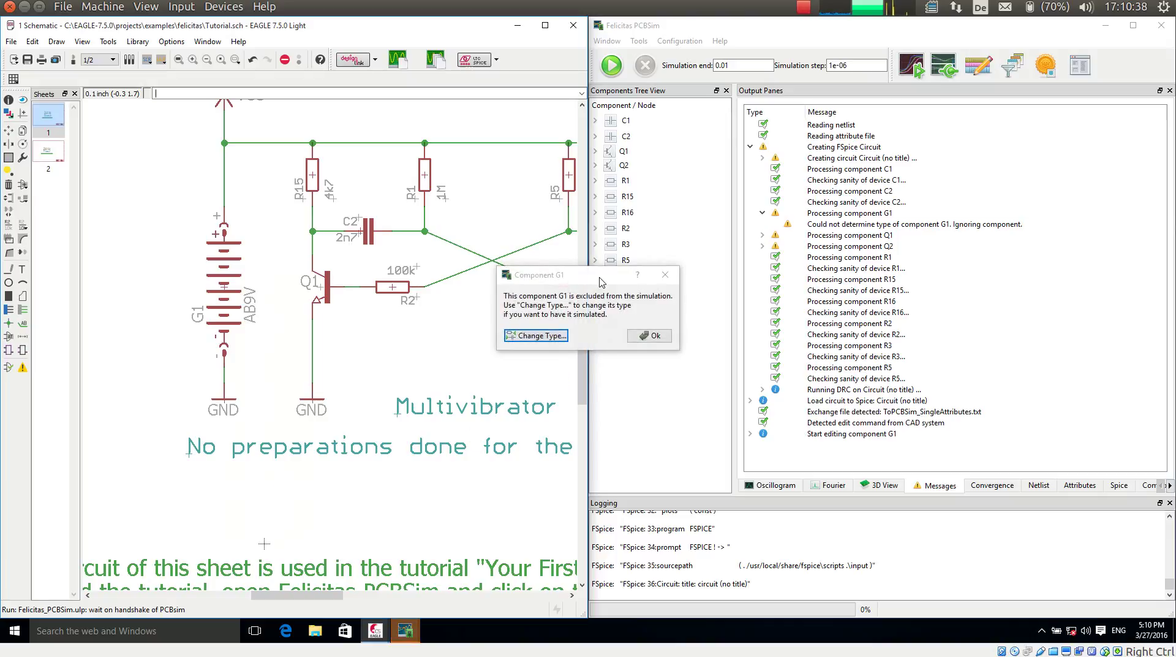
{"action": "left_click_drag", "start_coordinate": [600, 282], "coordinate": [361, 230]}
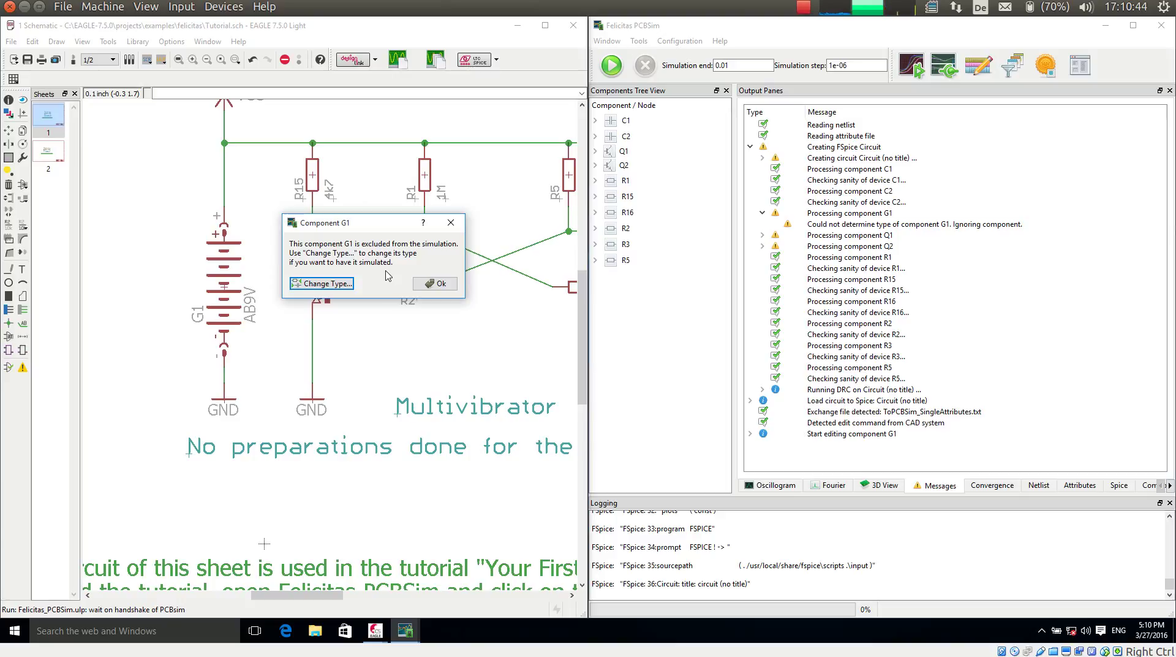
{"action": "left_click", "coordinate": [326, 284]}
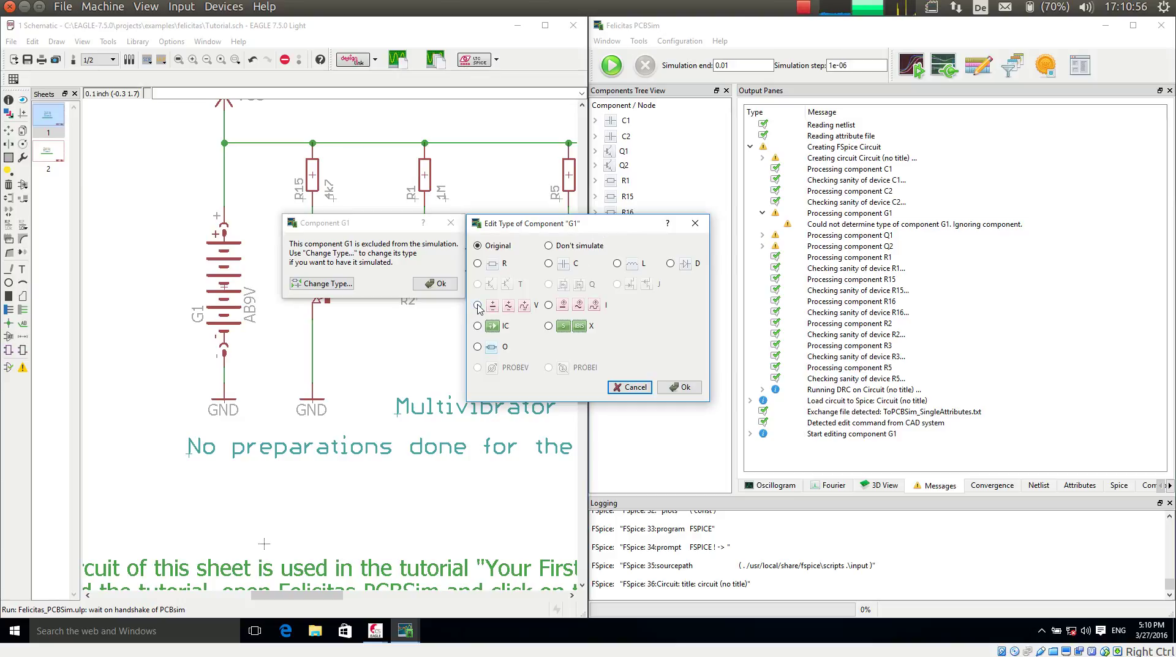
Set G1's type to V with a DC value of 9.
{"action": "left_click", "coordinate": [679, 386]}
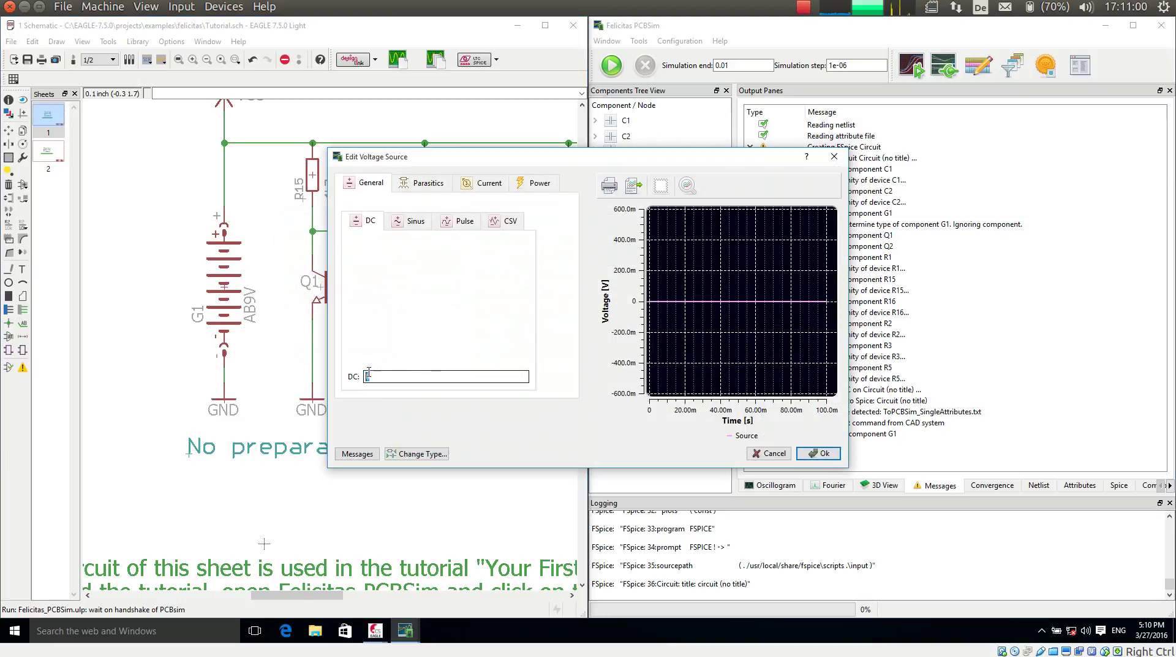
{"action": "type", "text": "9"}
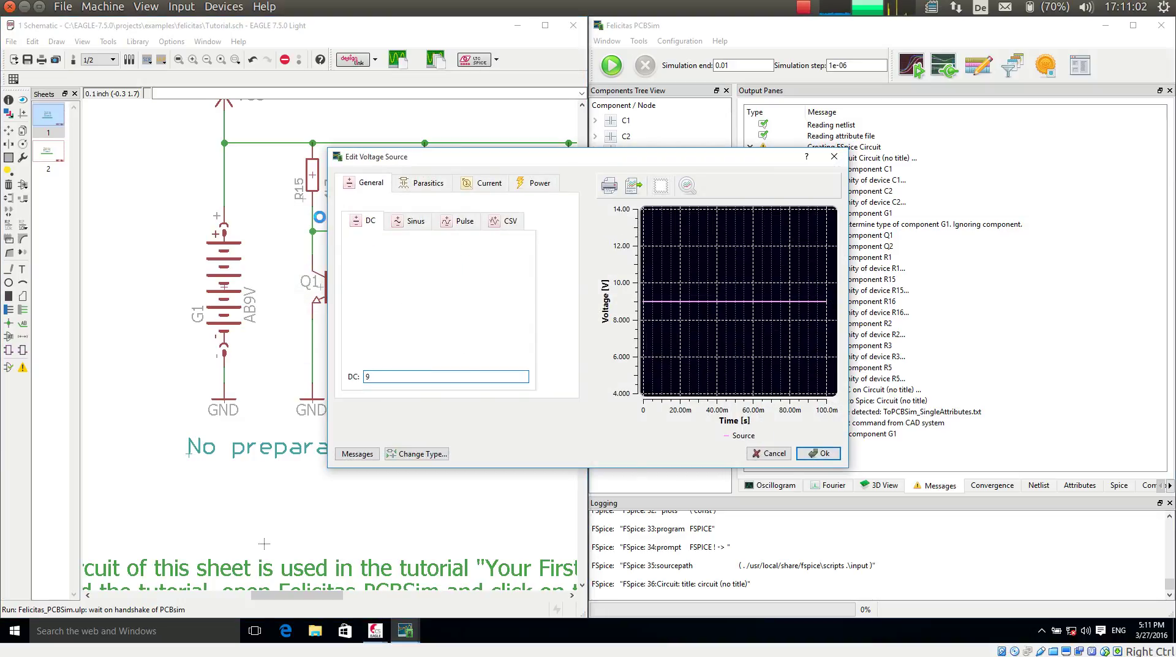
{"action": "left_click", "coordinate": [818, 453]}
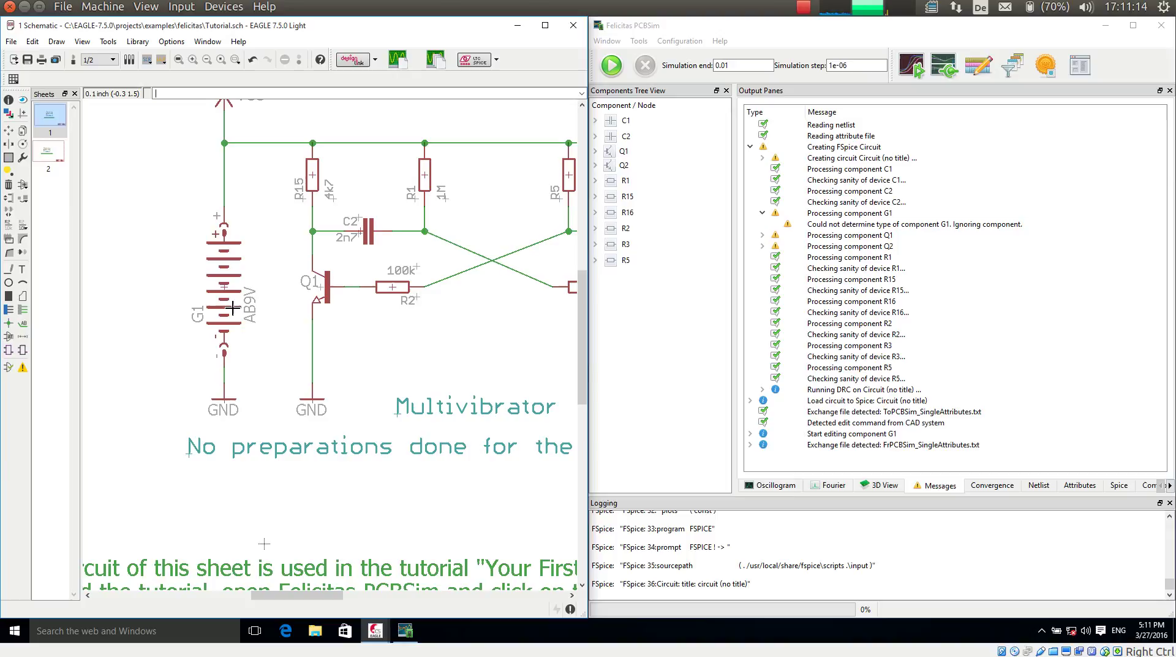
Zoom out and resend the updated sheet to PCBSim.
{"action": "scroll", "coordinate": [207, 309], "scroll_direction": "down", "scroll_amount": 3}
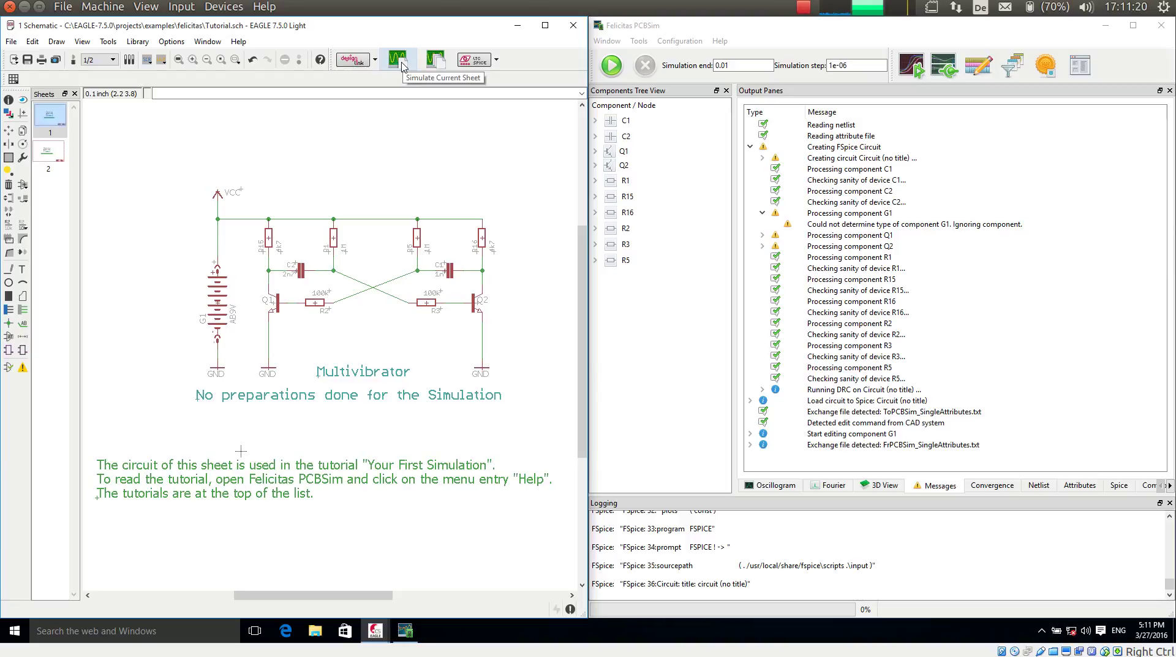
{"action": "left_click", "coordinate": [402, 64]}
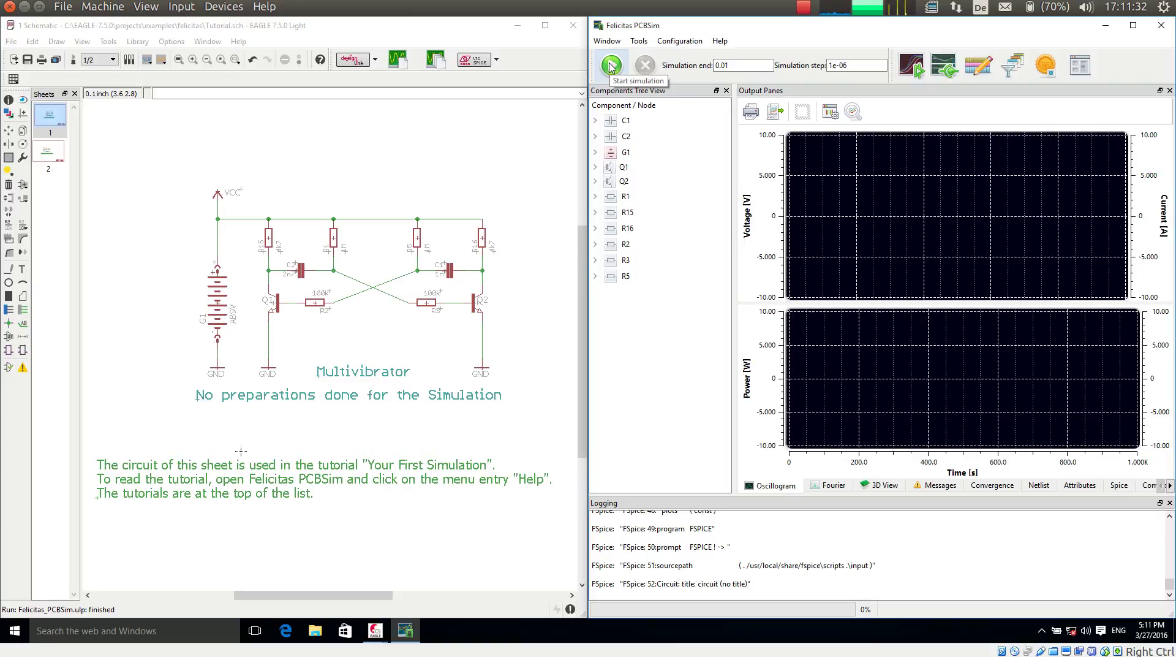
Run the simulation to 100% and expand Q1's pins in the Components Tree View.
{"action": "left_click", "coordinate": [611, 66]}
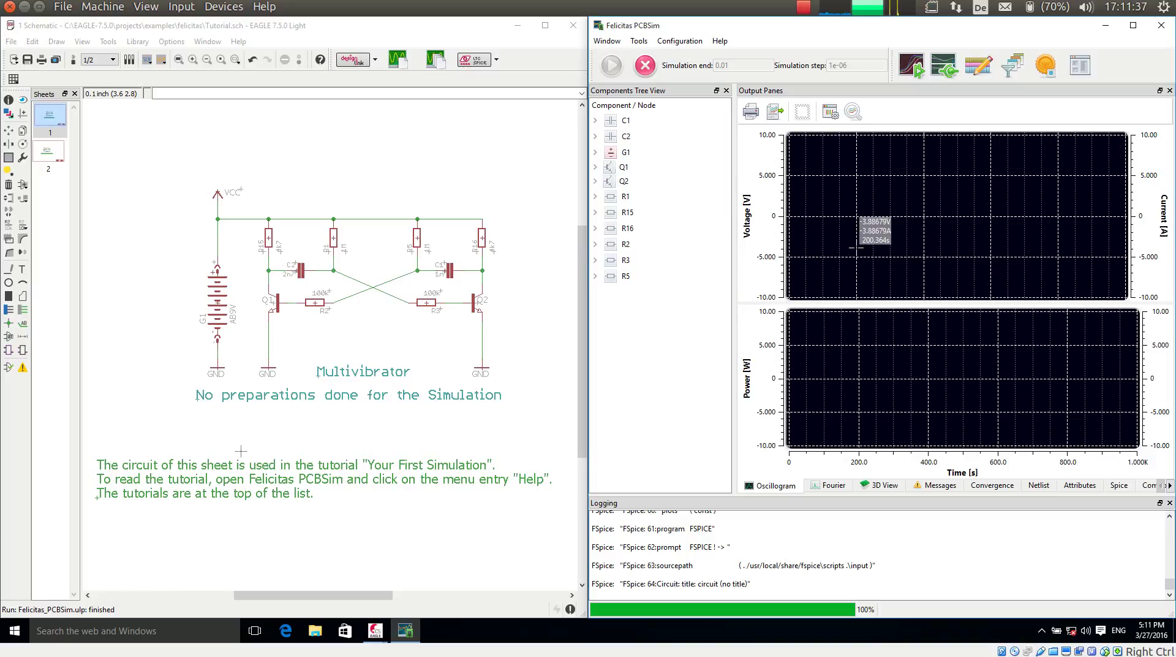
{"action": "left_click", "coordinate": [596, 167]}
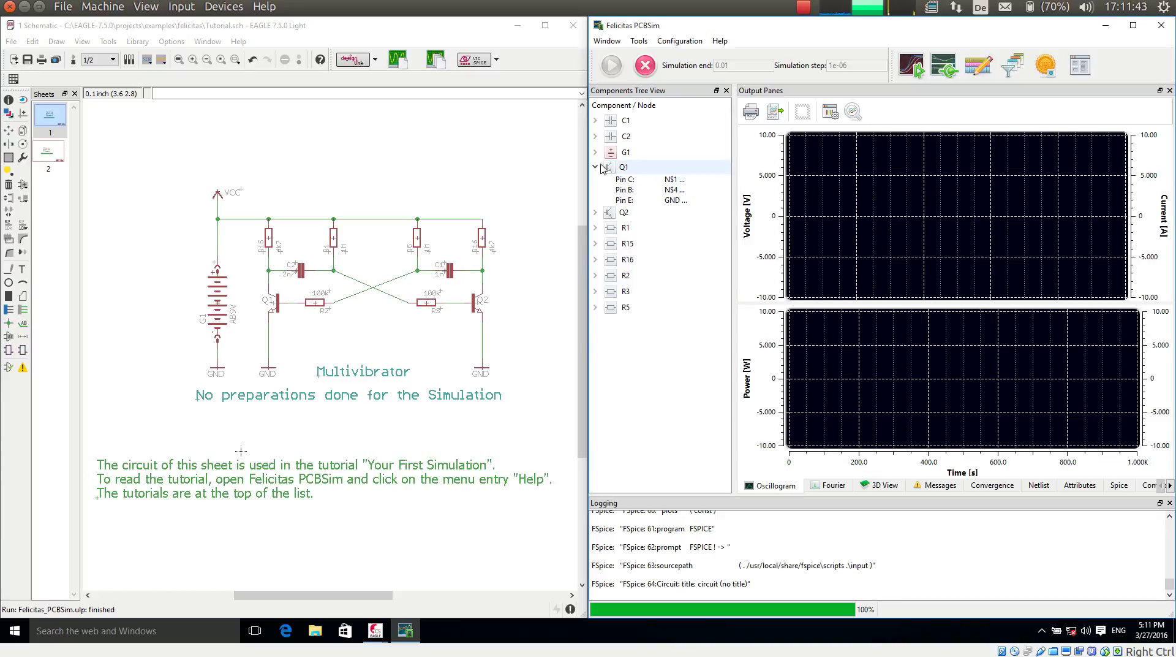
Plot Q1's collector Pin C voltage and inspect, then clear, curve markers.
{"action": "left_click", "coordinate": [625, 181]}
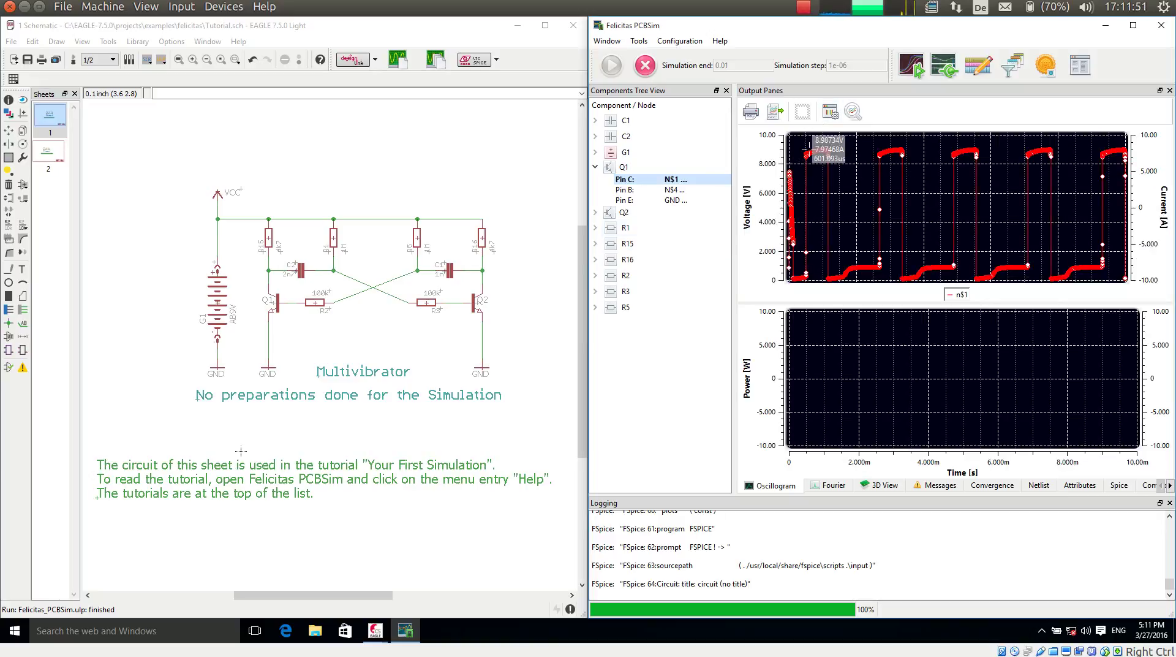
{"action": "left_click", "coordinate": [864, 142]}
{"action": "left_click", "coordinate": [864, 142]}
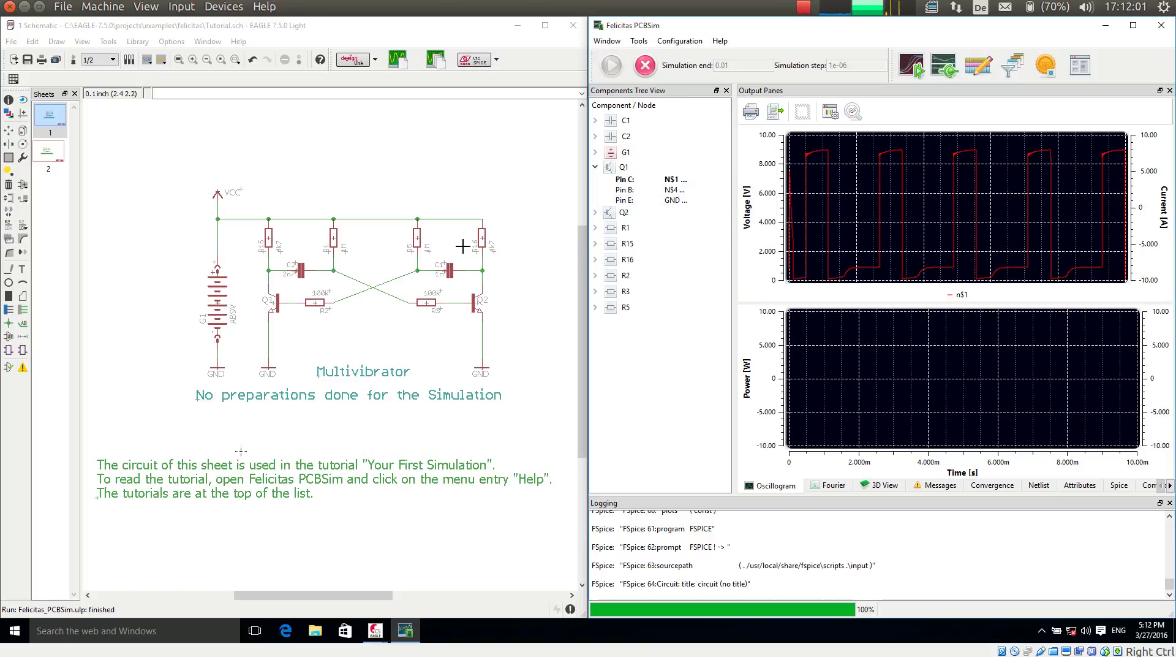
Run 'add probev' in EAGLE's command line, which fails with 'Device not found: probev'.
{"action": "left_click", "coordinate": [176, 93]}
{"action": "scroll", "coordinate": [228, 275], "scroll_direction": "up", "scroll_amount": 1}
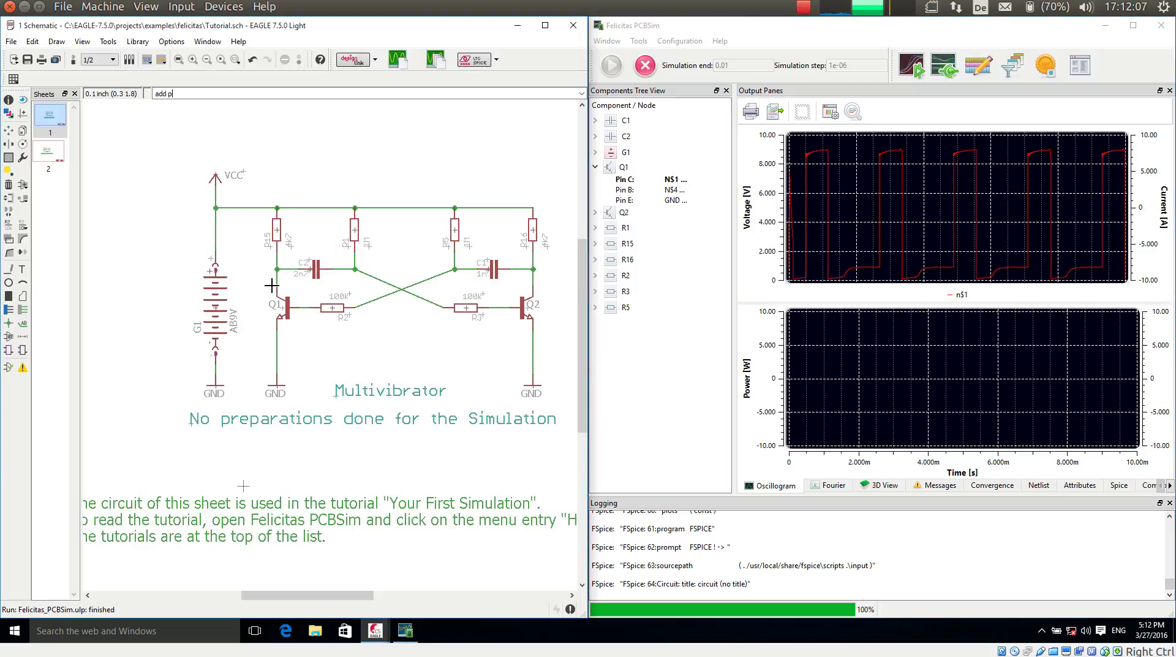
{"action": "key", "text": "Return"}
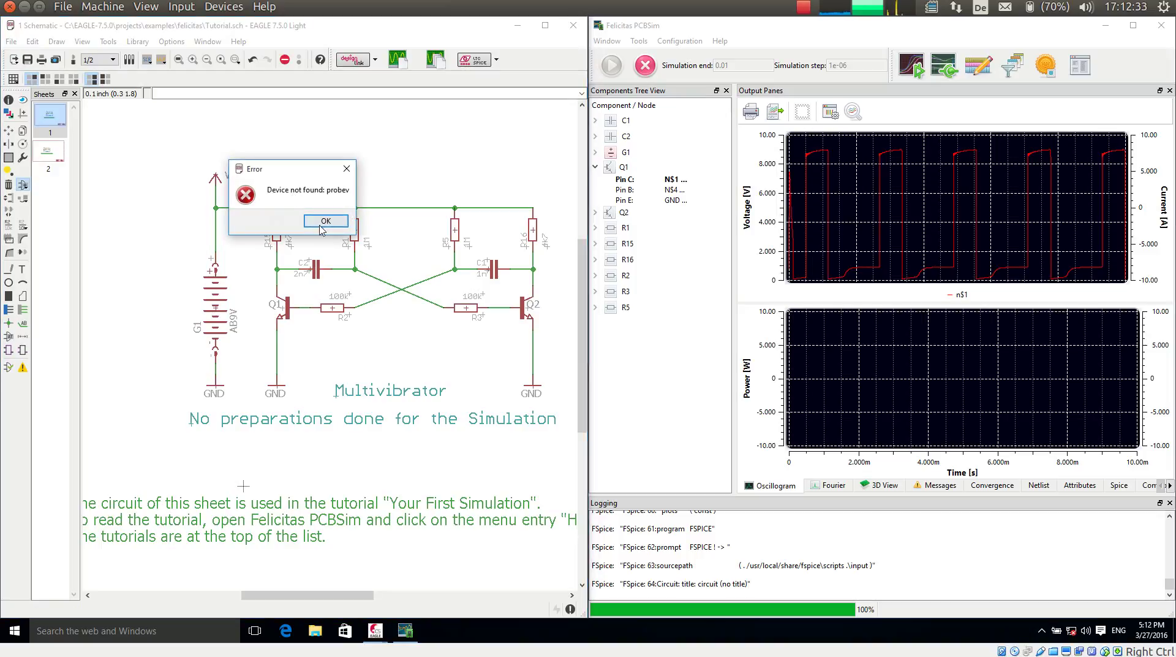
Dismiss the device-not-found error and load felicitas-simulation.lbr from lbr\felicitas with 'use'.
{"action": "left_click", "coordinate": [323, 226]}
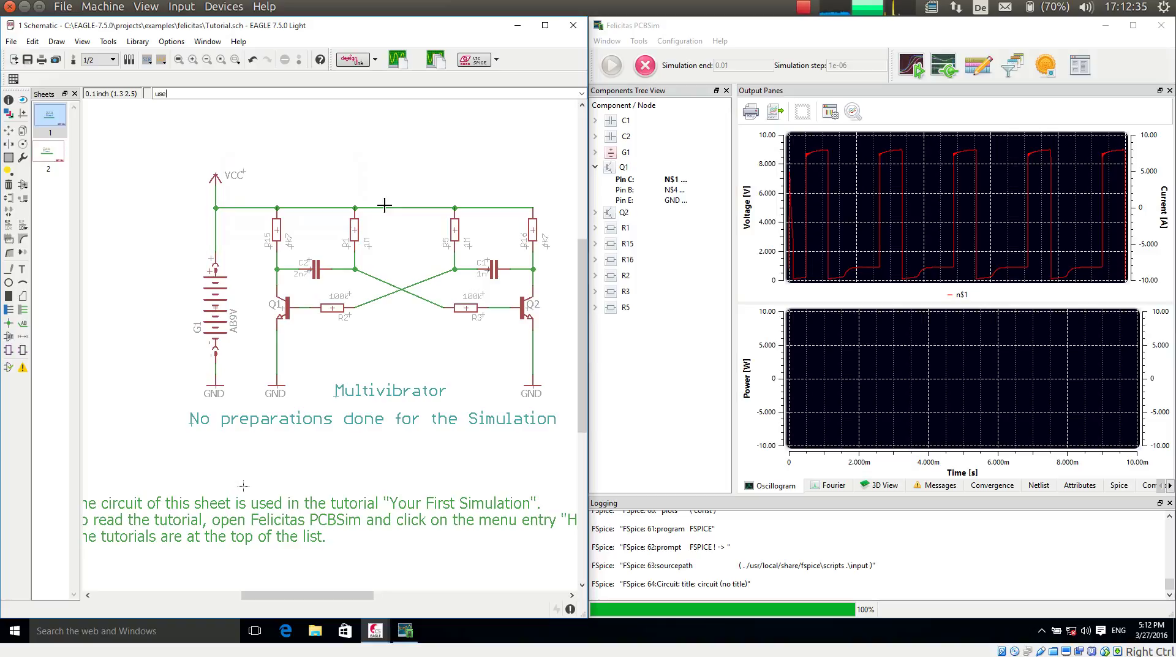
{"action": "key", "text": "Return"}
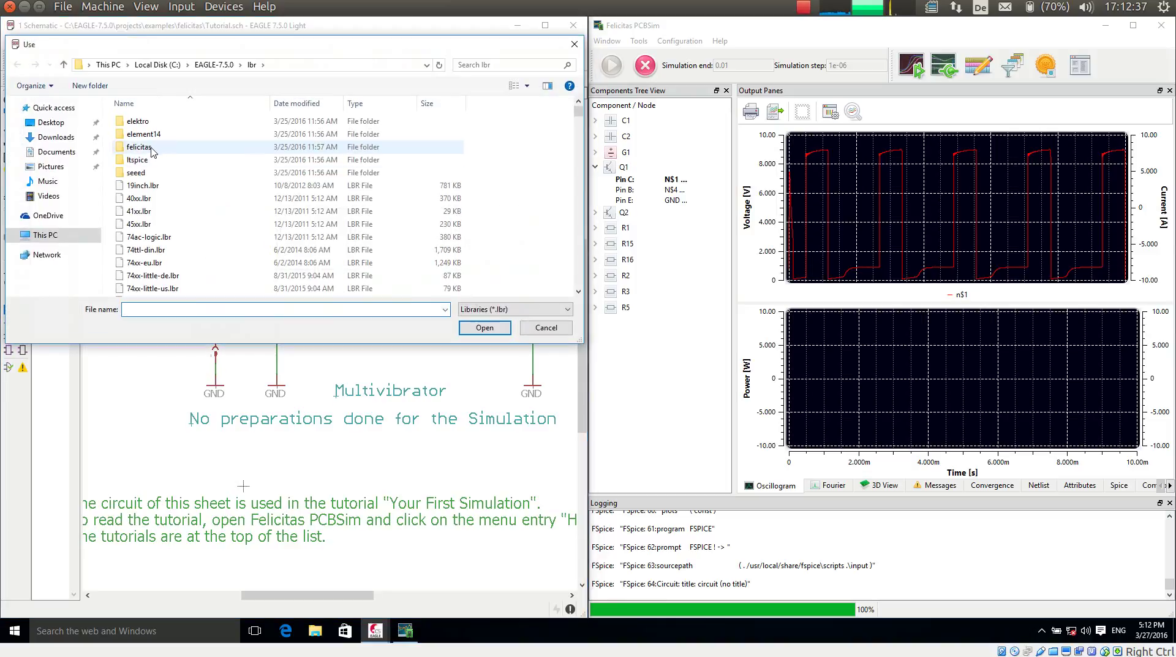
{"action": "double_click", "coordinate": [153, 149]}
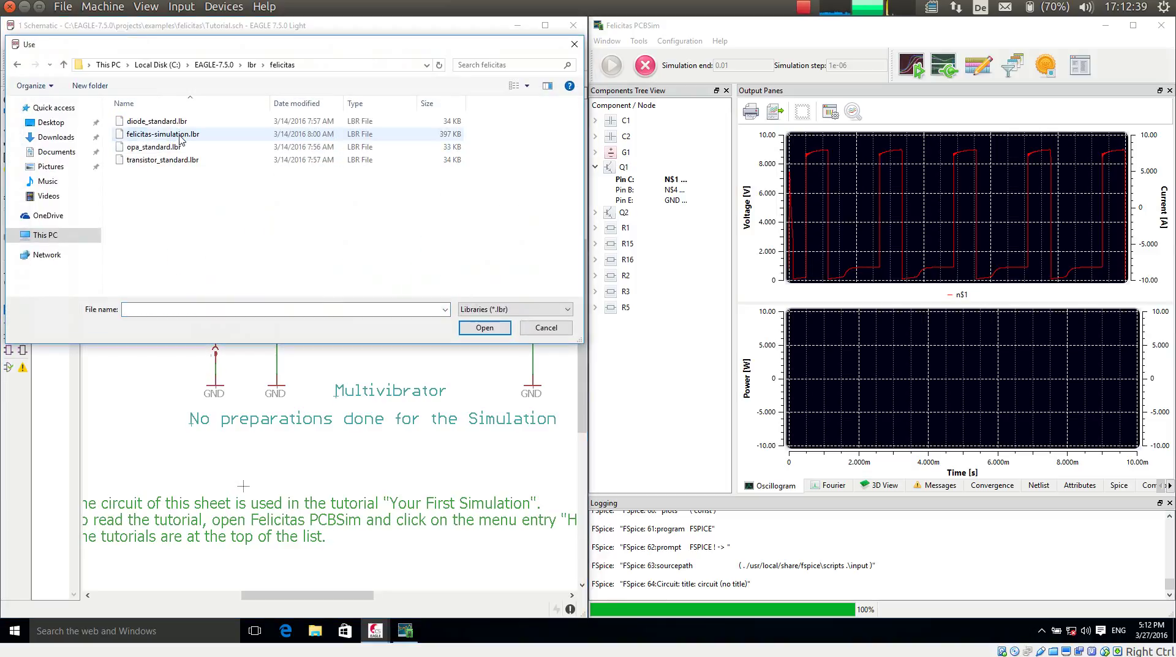
{"action": "double_click", "coordinate": [180, 135]}
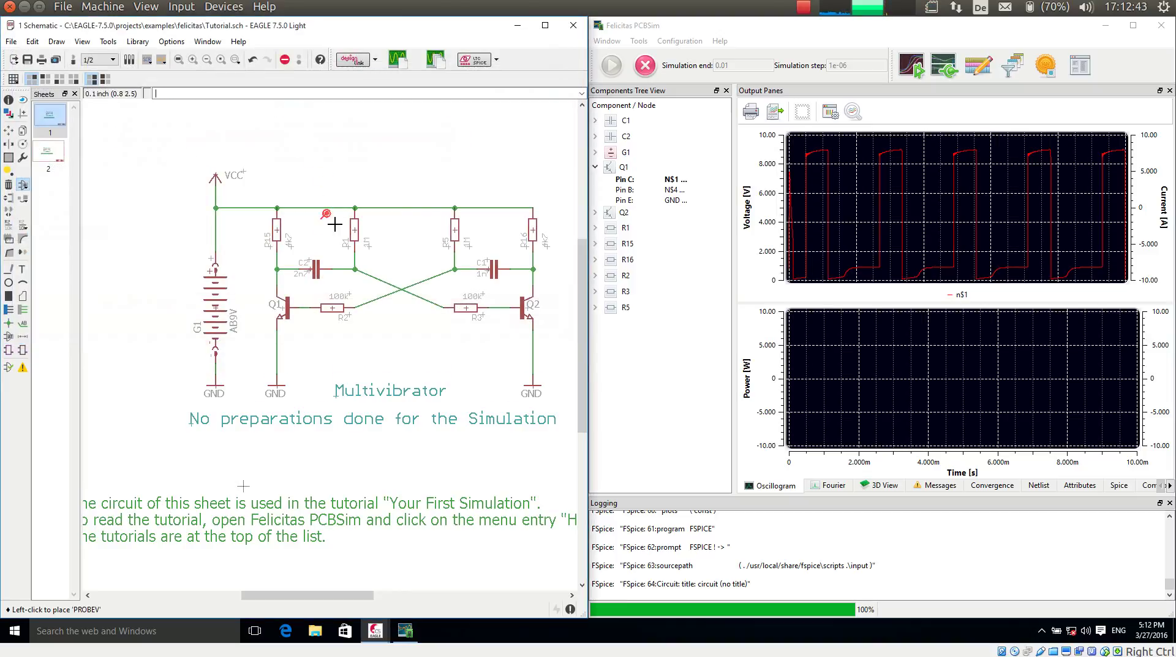
Place a PROBEV voltage probe on the node between R15 and C2.
{"action": "left_click", "coordinate": [288, 251]}
{"action": "key", "text": "Escape"}
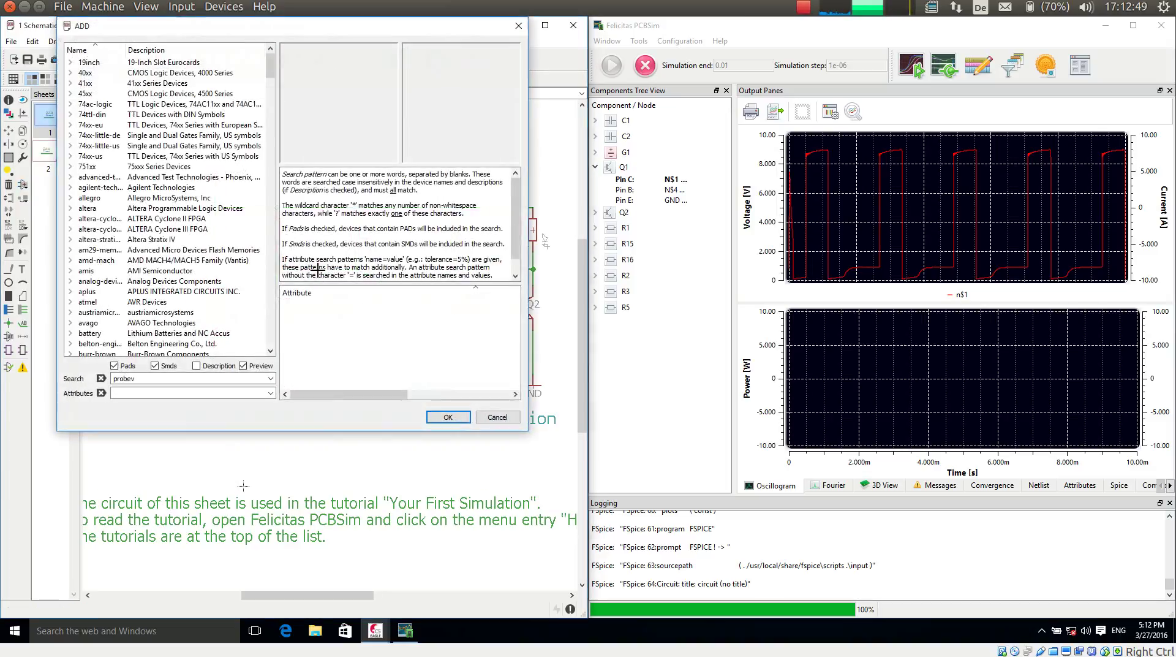
{"action": "key", "text": "Escape"}
Set PROBEV1's PCBSim plot line to white with width 2.
{"action": "scroll", "coordinate": [296, 263], "scroll_direction": "up", "scroll_amount": 5}
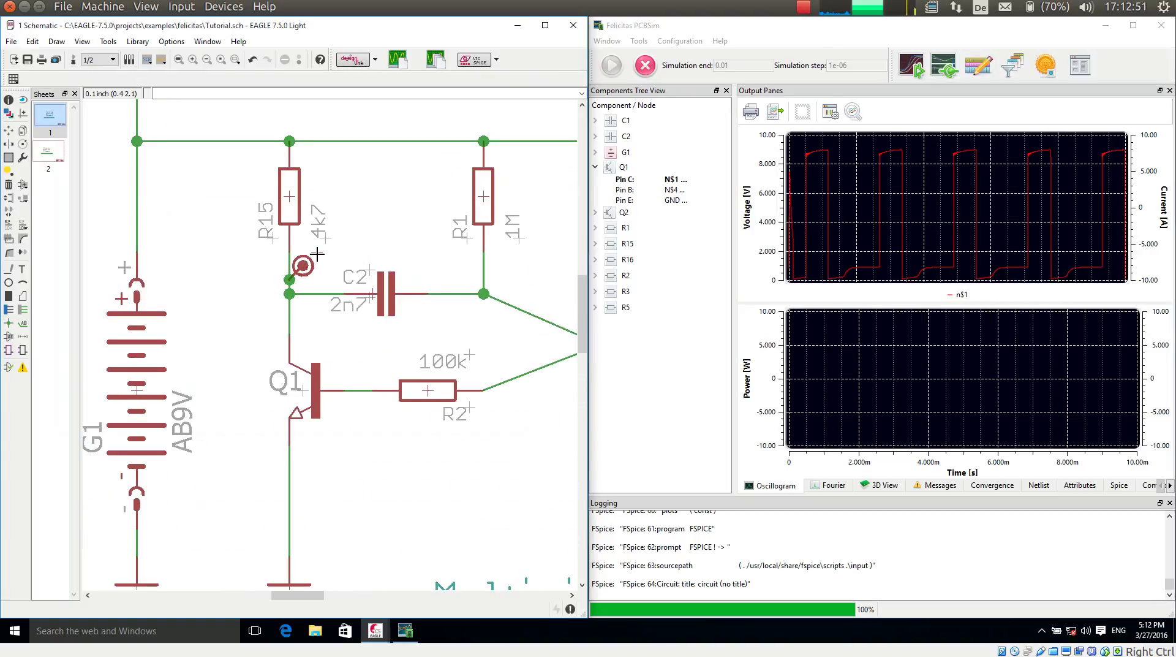
{"action": "right_click", "coordinate": [316, 252]}
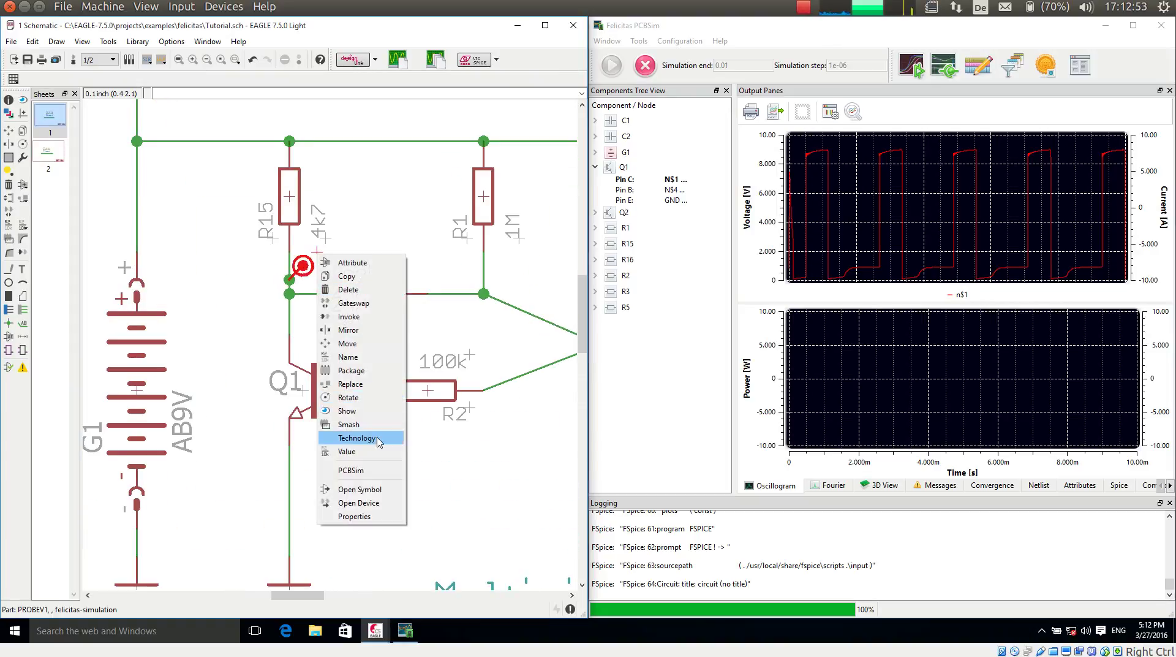
{"action": "left_click", "coordinate": [358, 471]}
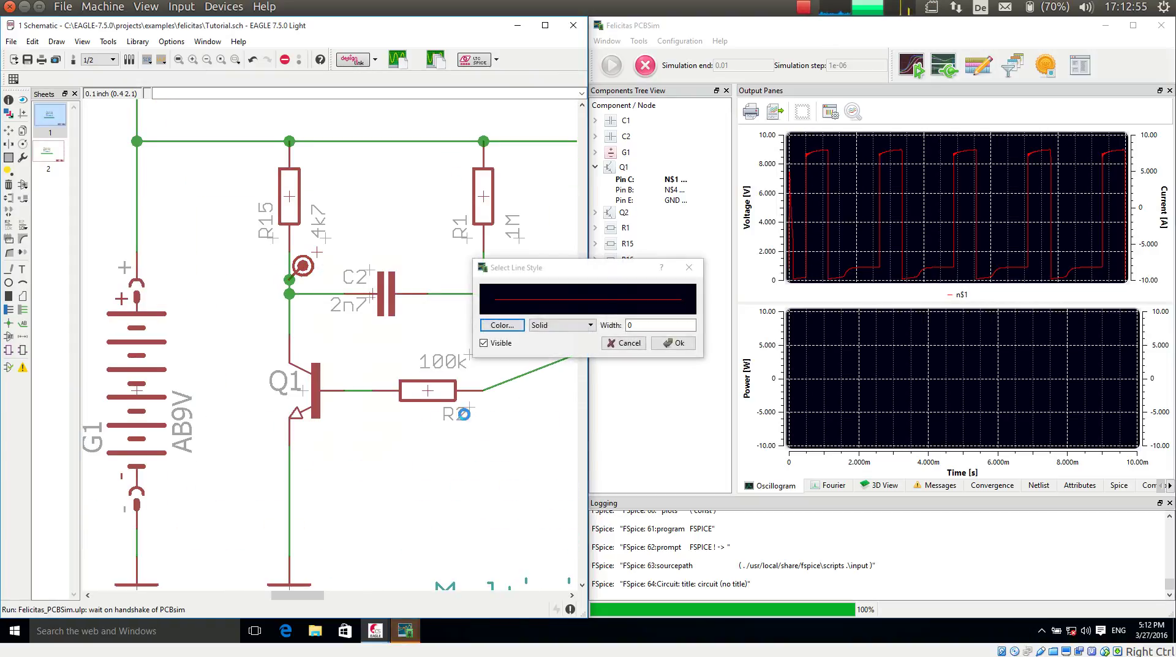
{"action": "left_click", "coordinate": [501, 326]}
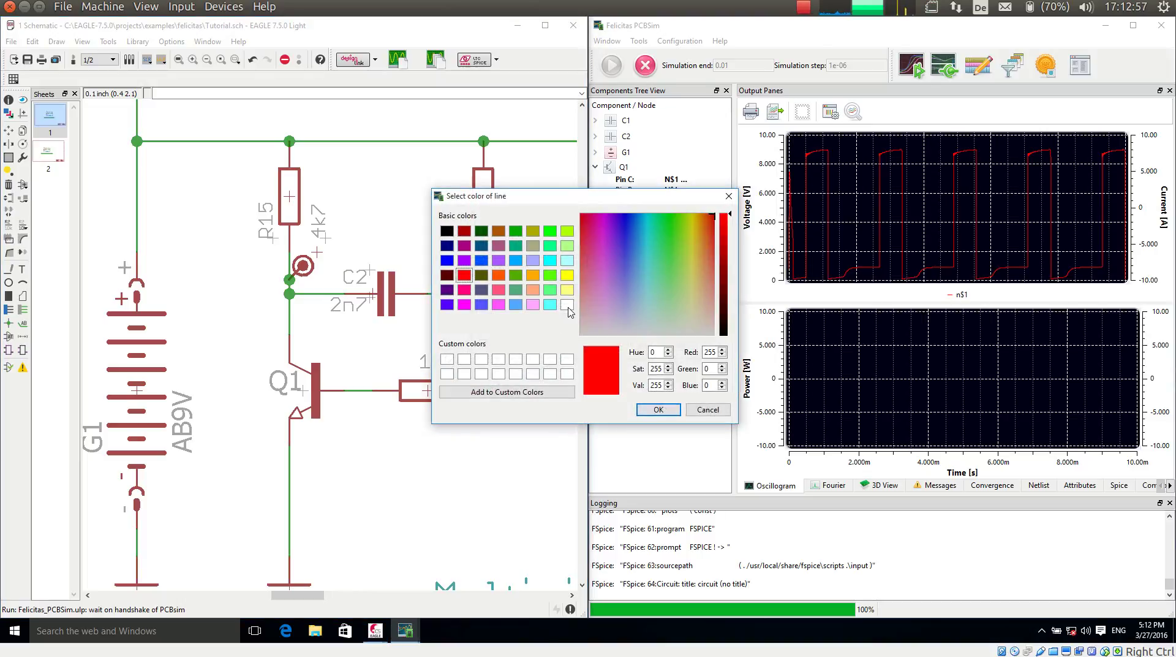
{"action": "left_click", "coordinate": [566, 304]}
{"action": "left_click", "coordinate": [659, 409]}
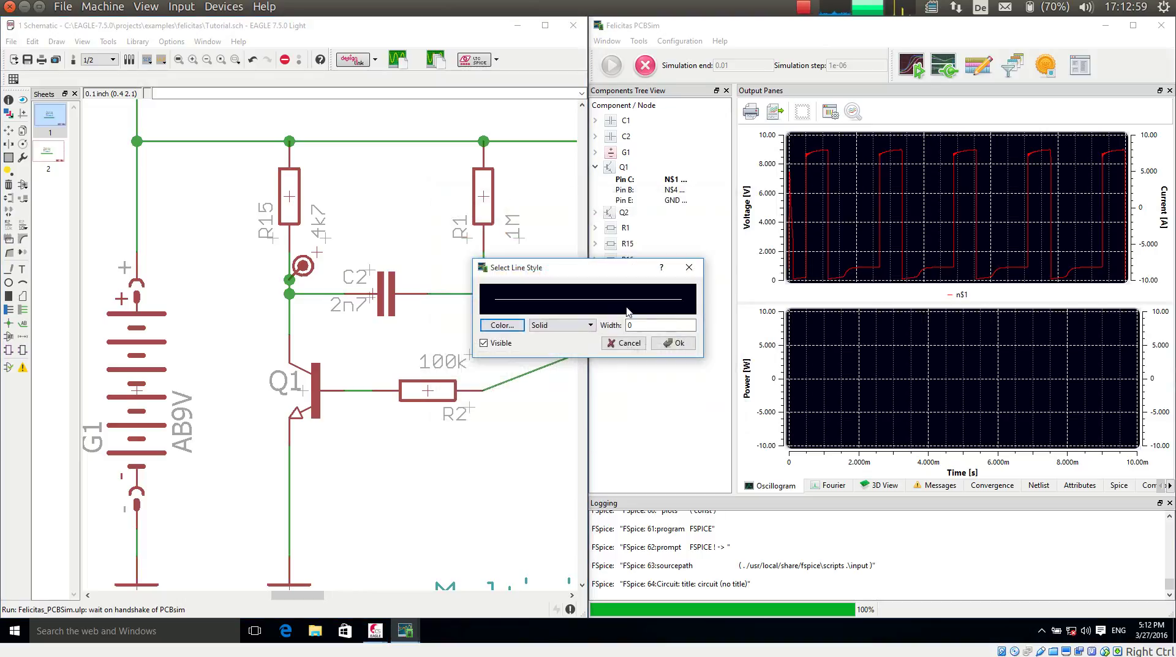
{"action": "type", "text": "2"}
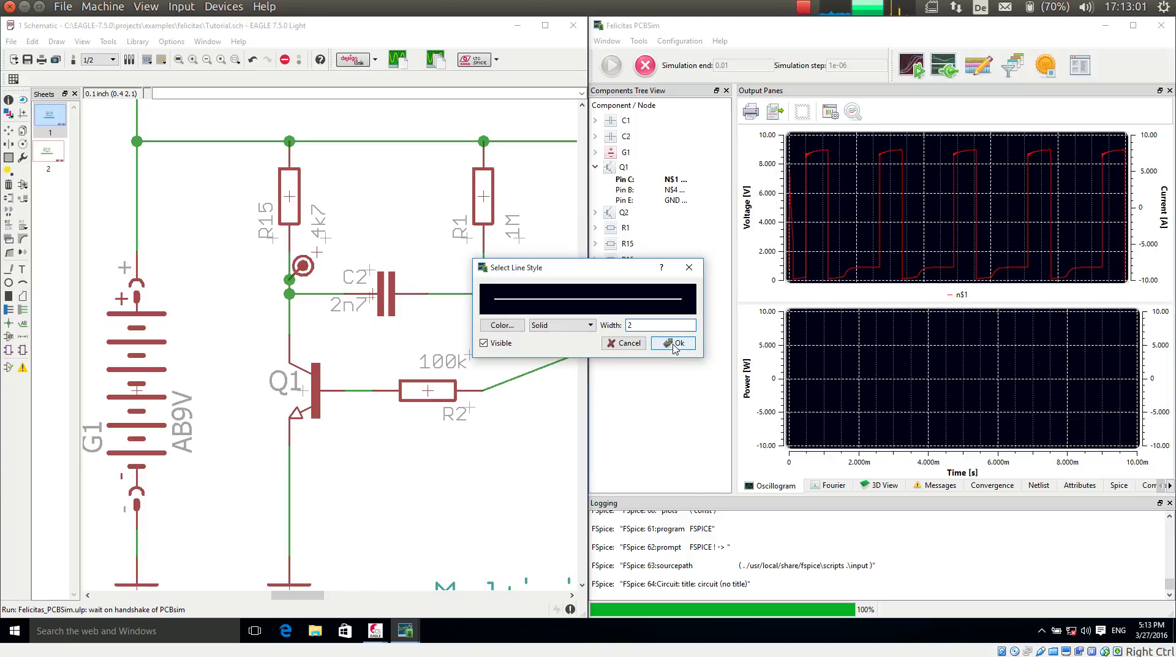
{"action": "left_click", "coordinate": [674, 345]}
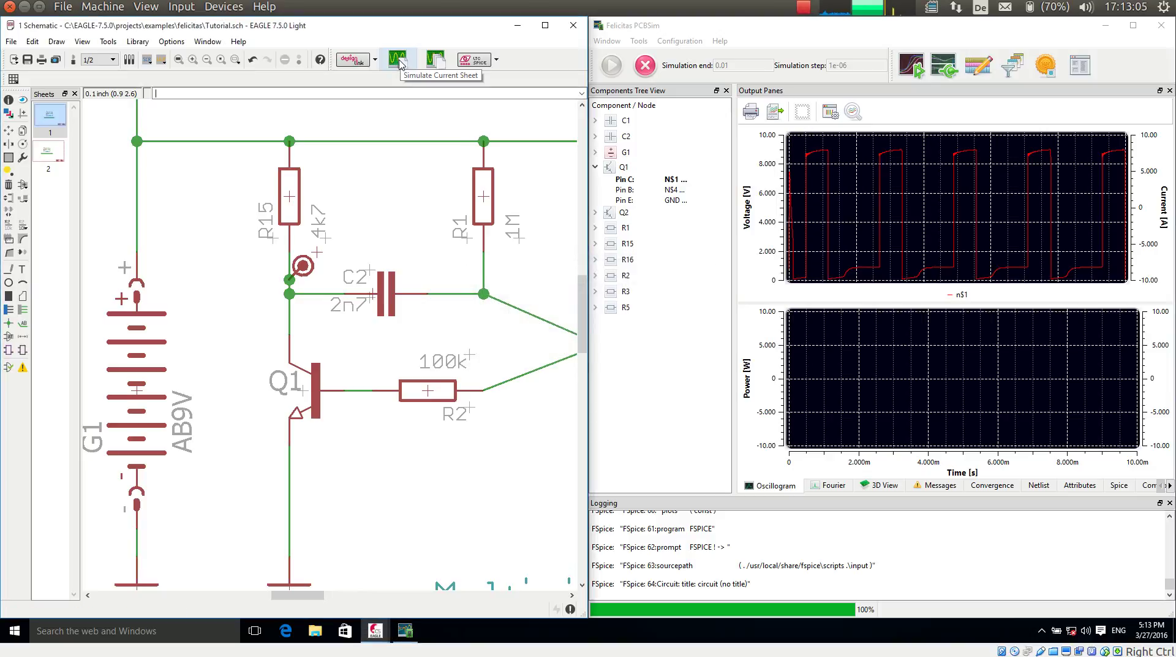
Send the current sheet to PCBSim and run it, plotting the n$1 square wave in white.
{"action": "left_click", "coordinate": [399, 62]}
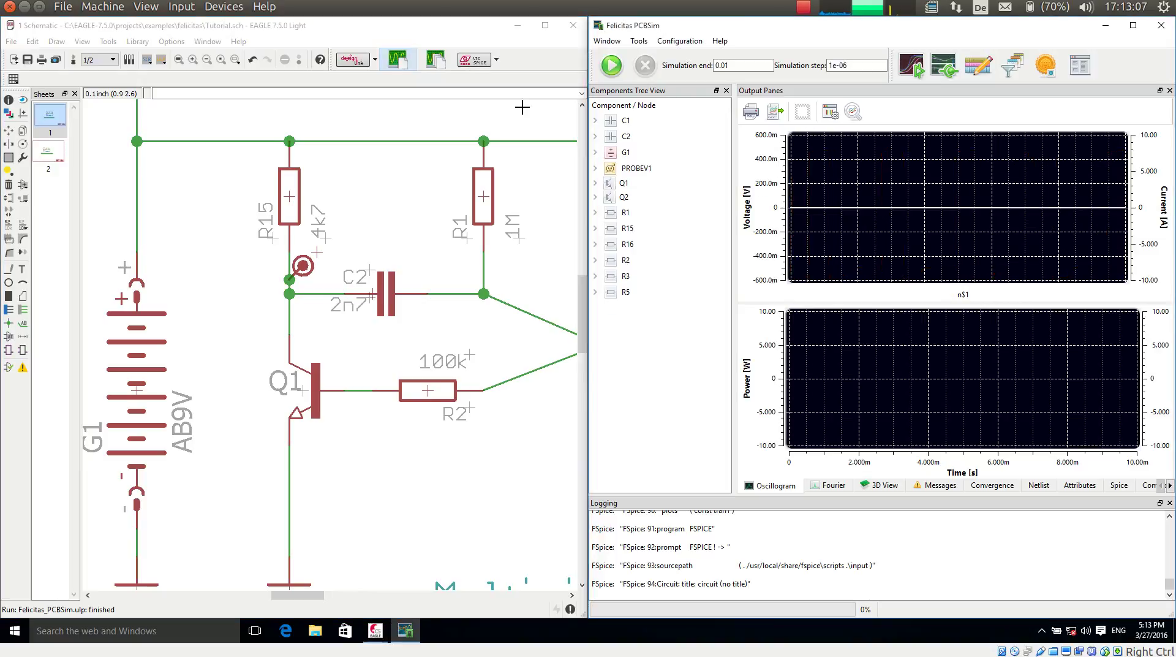
{"action": "left_click", "coordinate": [612, 65]}
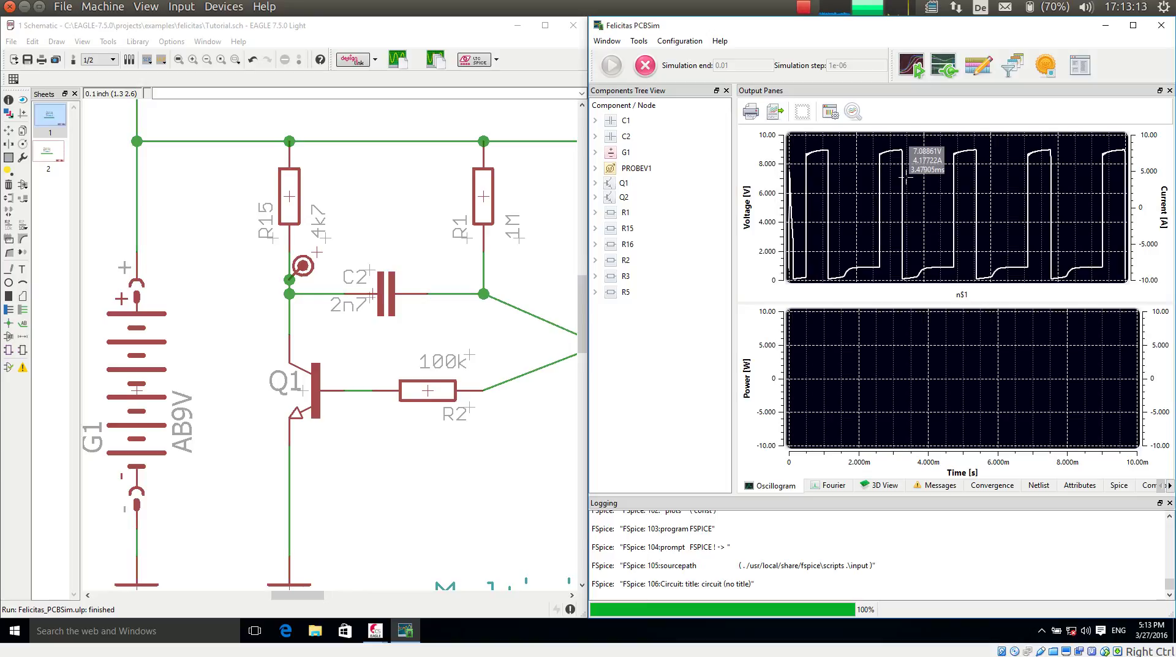
Add a FELICITAS-SHEET symbol with 'add *sim' and place it above the VCC supply.
{"action": "scroll", "coordinate": [433, 289], "scroll_direction": "down", "scroll_amount": 2}
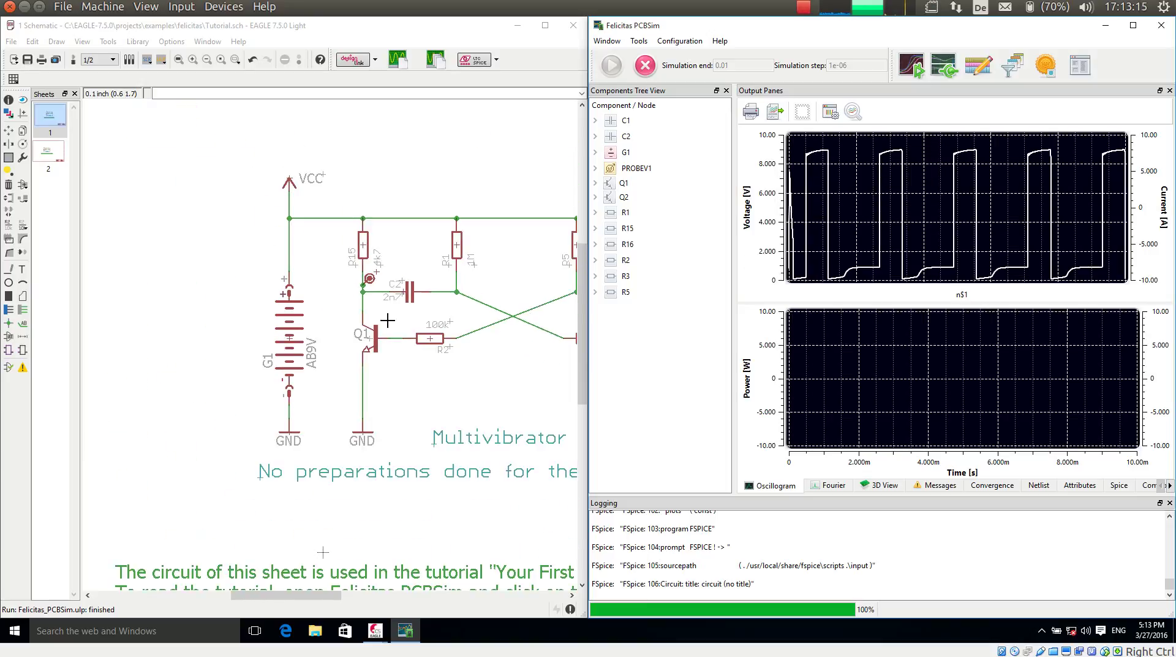
{"action": "scroll", "coordinate": [387, 320], "scroll_direction": "down", "scroll_amount": 1}
{"action": "scroll", "coordinate": [197, 316], "scroll_direction": "down", "scroll_amount": 1}
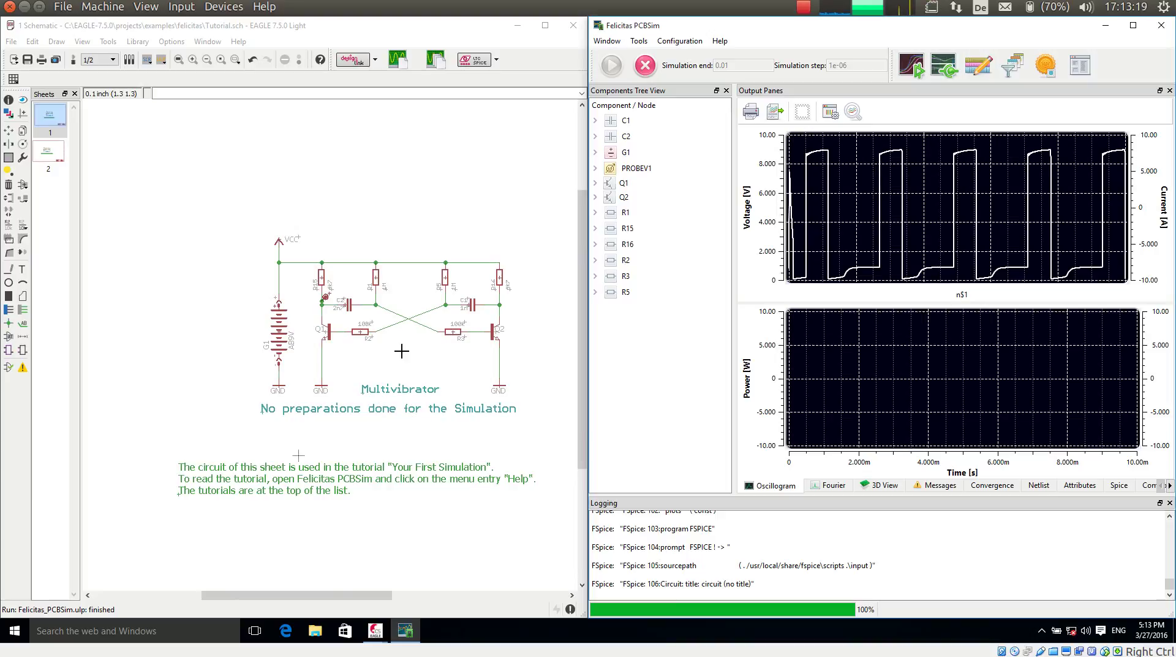
{"action": "left_click", "coordinate": [204, 94]}
{"action": "type", "text": "add }s"}
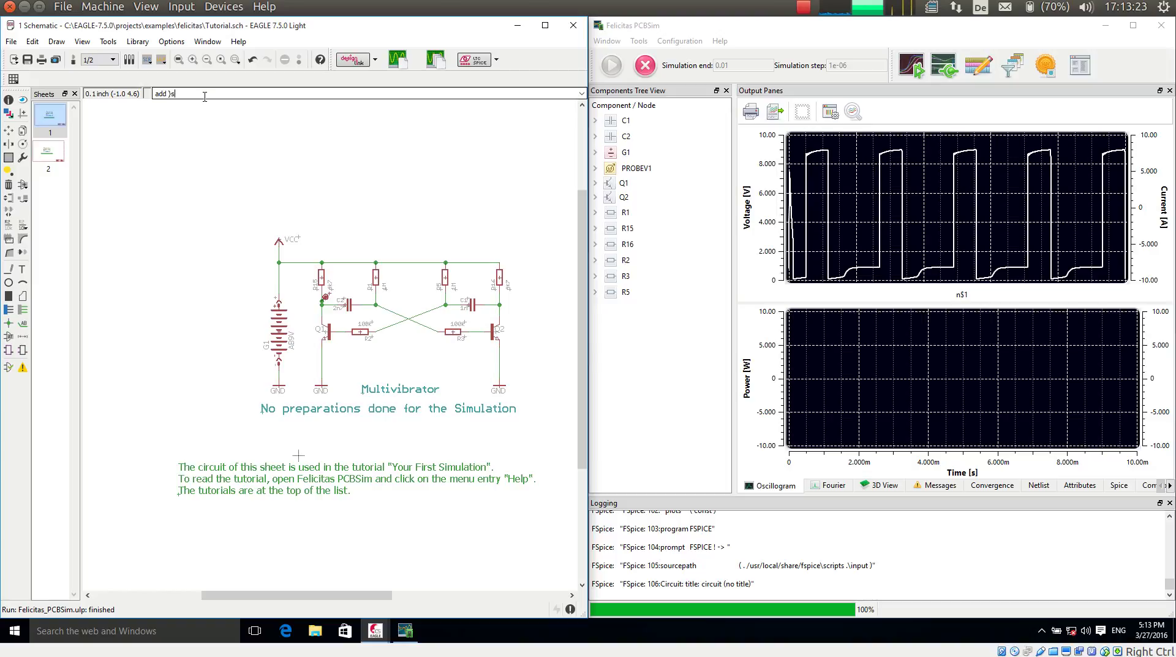
{"action": "key", "text": "BackSpace"}
{"action": "type", "text": "*sim"}
{"action": "key", "text": "Return"}
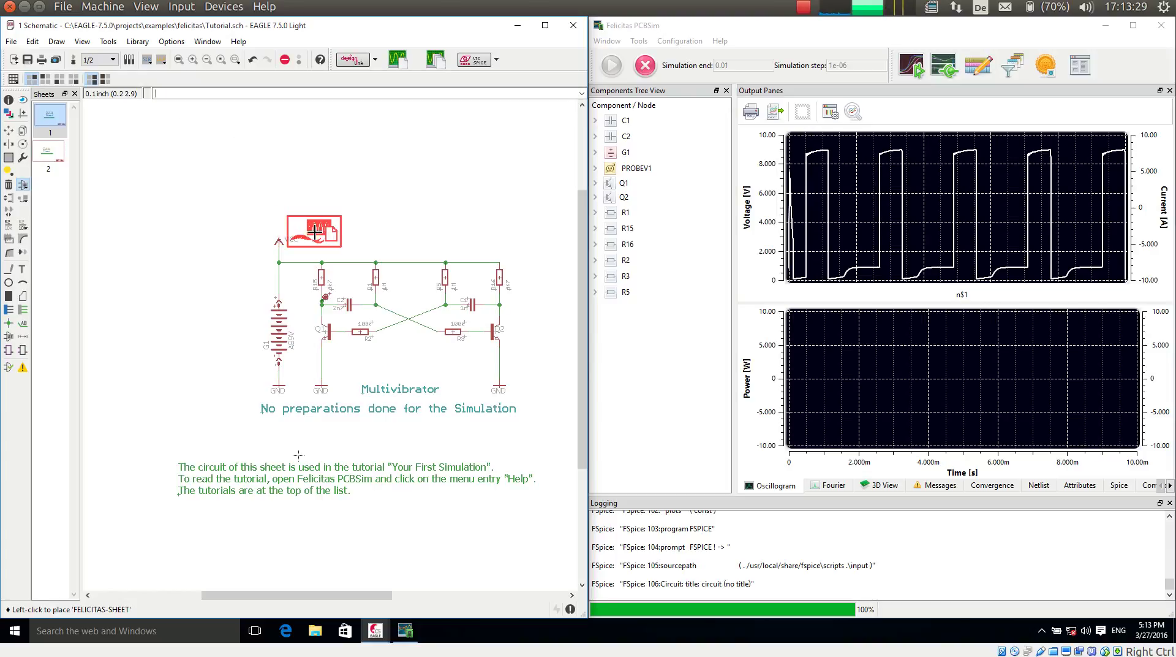
{"action": "scroll", "coordinate": [312, 197], "scroll_direction": "up", "scroll_amount": 3}
{"action": "scroll", "coordinate": [312, 201], "scroll_direction": "down", "scroll_amount": 2}
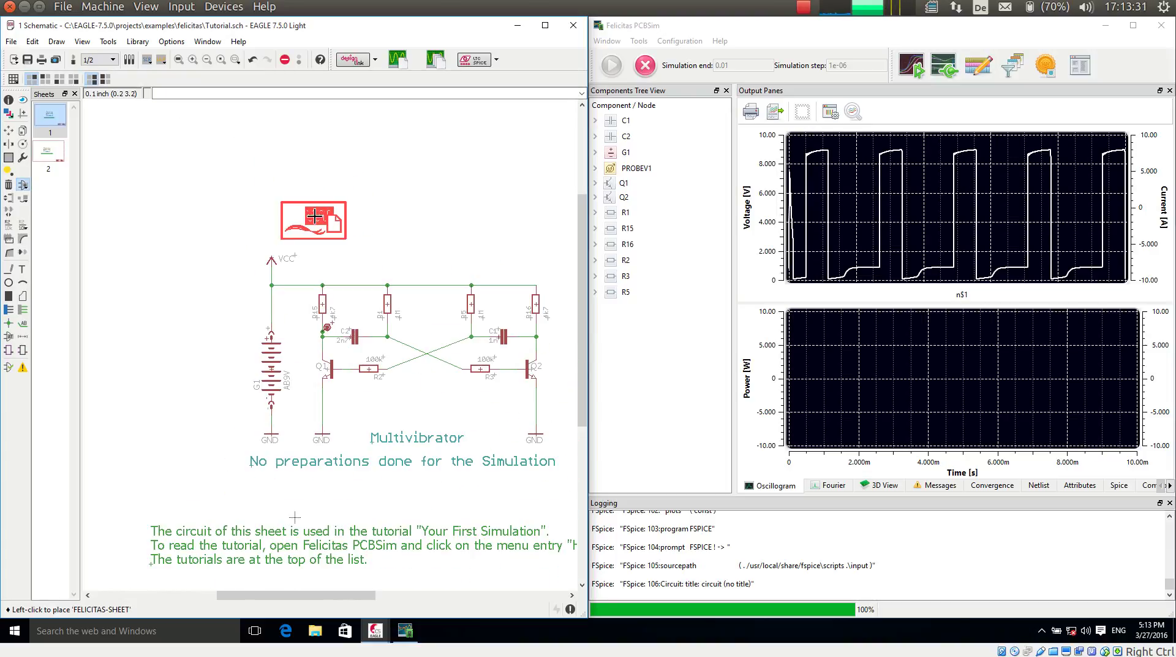
{"action": "left_click", "coordinate": [310, 216]}
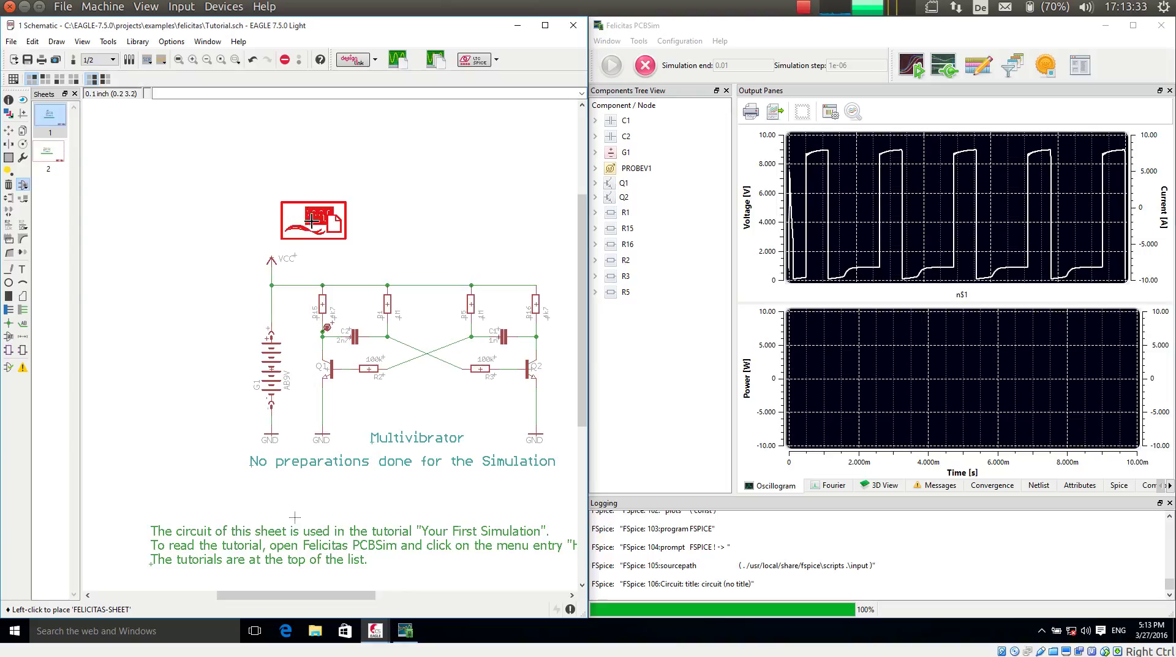
{"action": "key", "text": "Escape"}
{"action": "key", "text": "Escape"}
{"action": "right_click", "coordinate": [314, 225]}
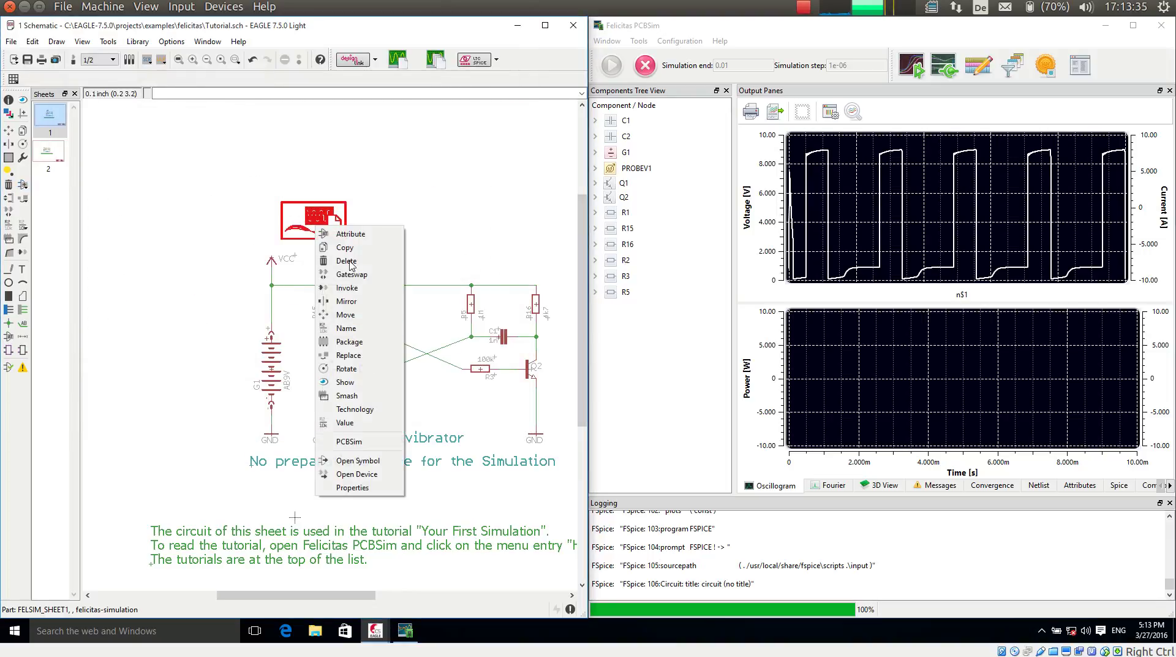
{"action": "left_click", "coordinate": [370, 442]}
{"action": "left_click_drag", "start_coordinate": [537, 144], "coordinate": [318, 150]}
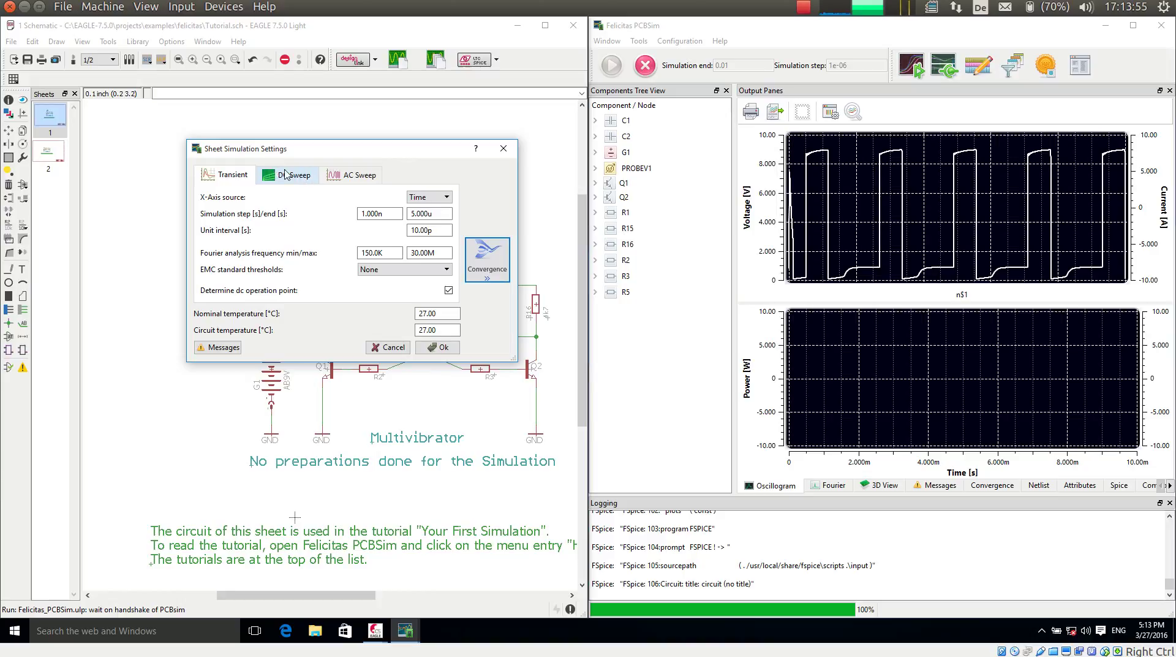
{"action": "left_click", "coordinate": [388, 347]}
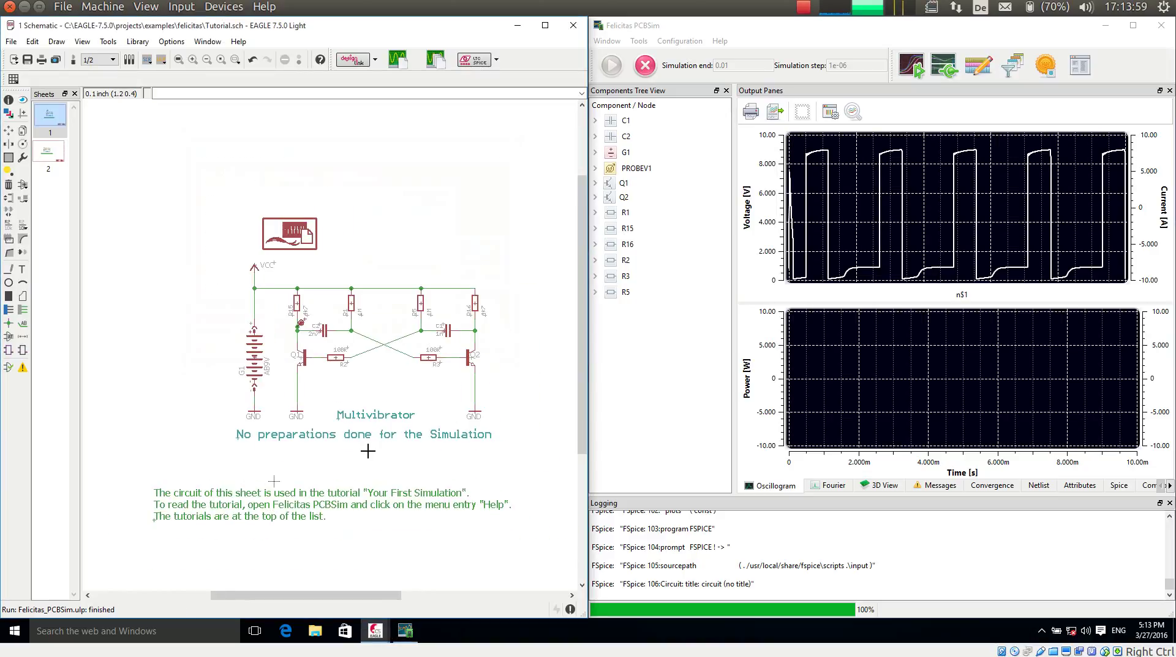
{"action": "scroll", "coordinate": [367, 450], "scroll_direction": "up", "scroll_amount": 1}
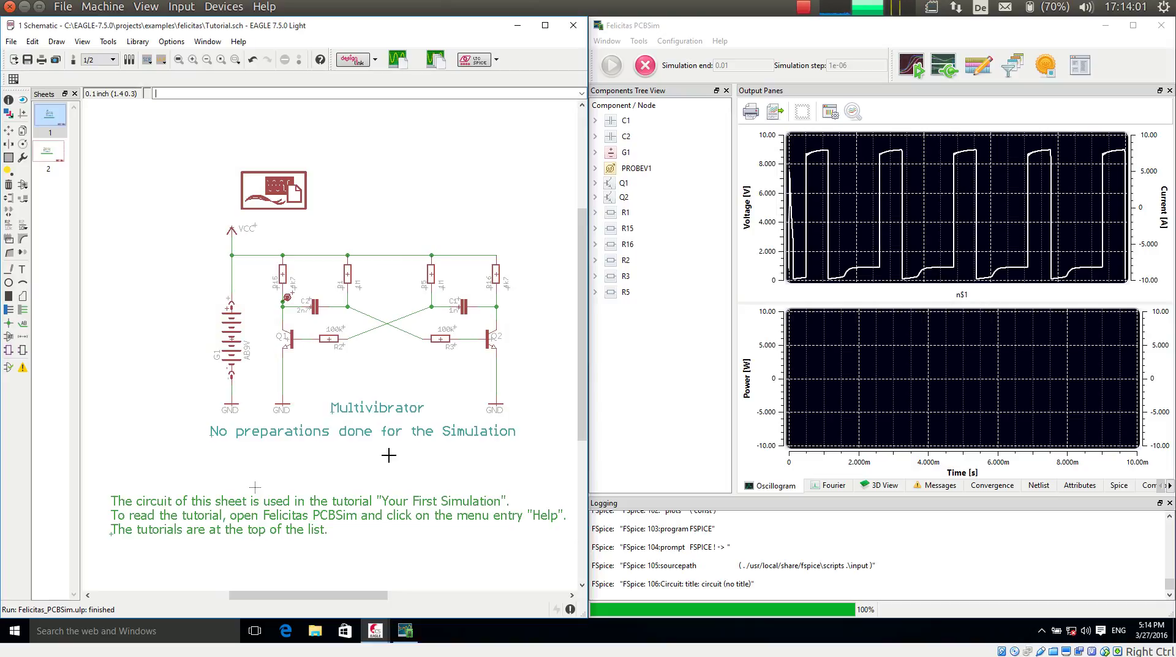